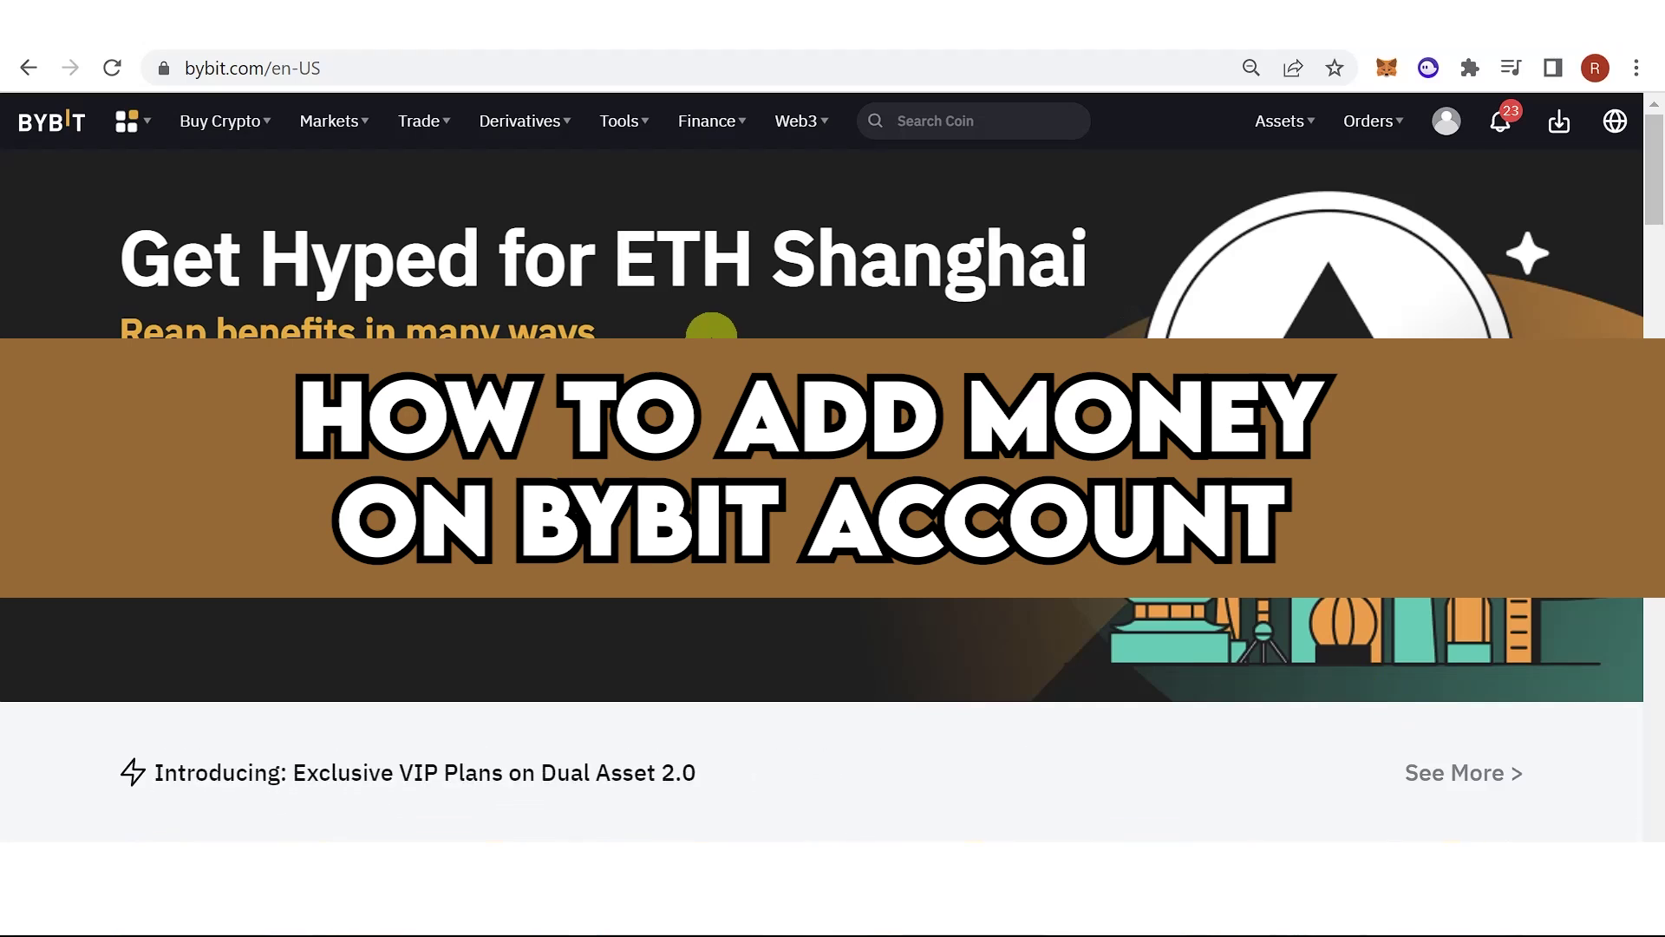
Show the Buy Crypto menu with its P2P trading, fiat deposit and crypto deposit options.
mouse_move(271, 138)
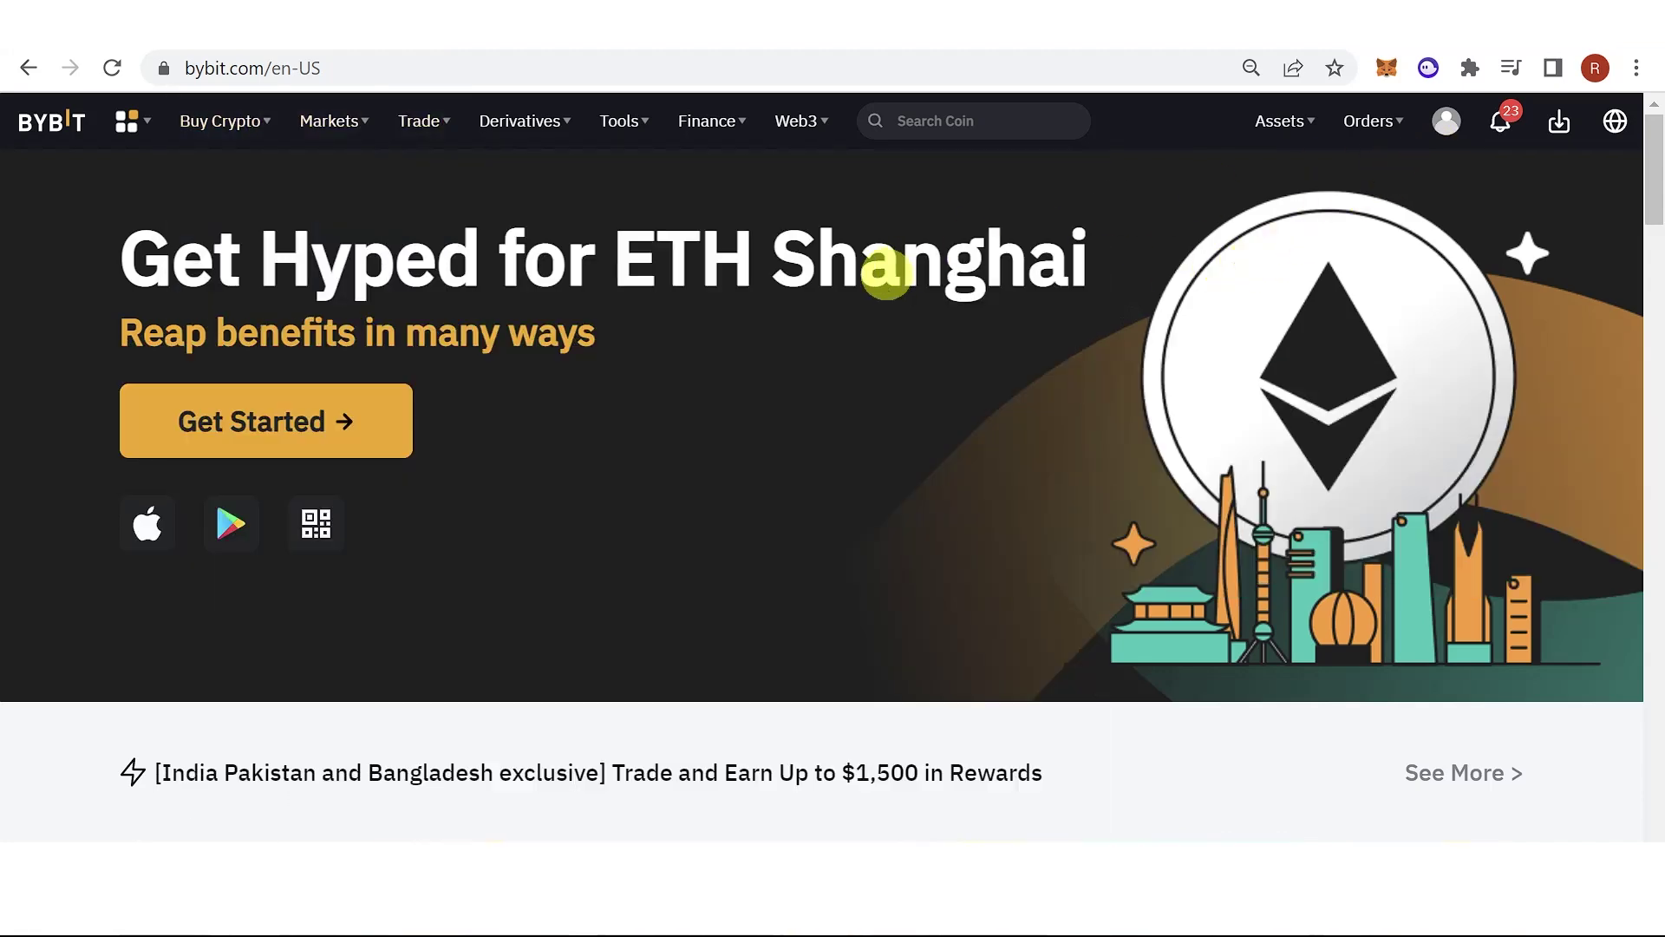
mouse_move(231, 120)
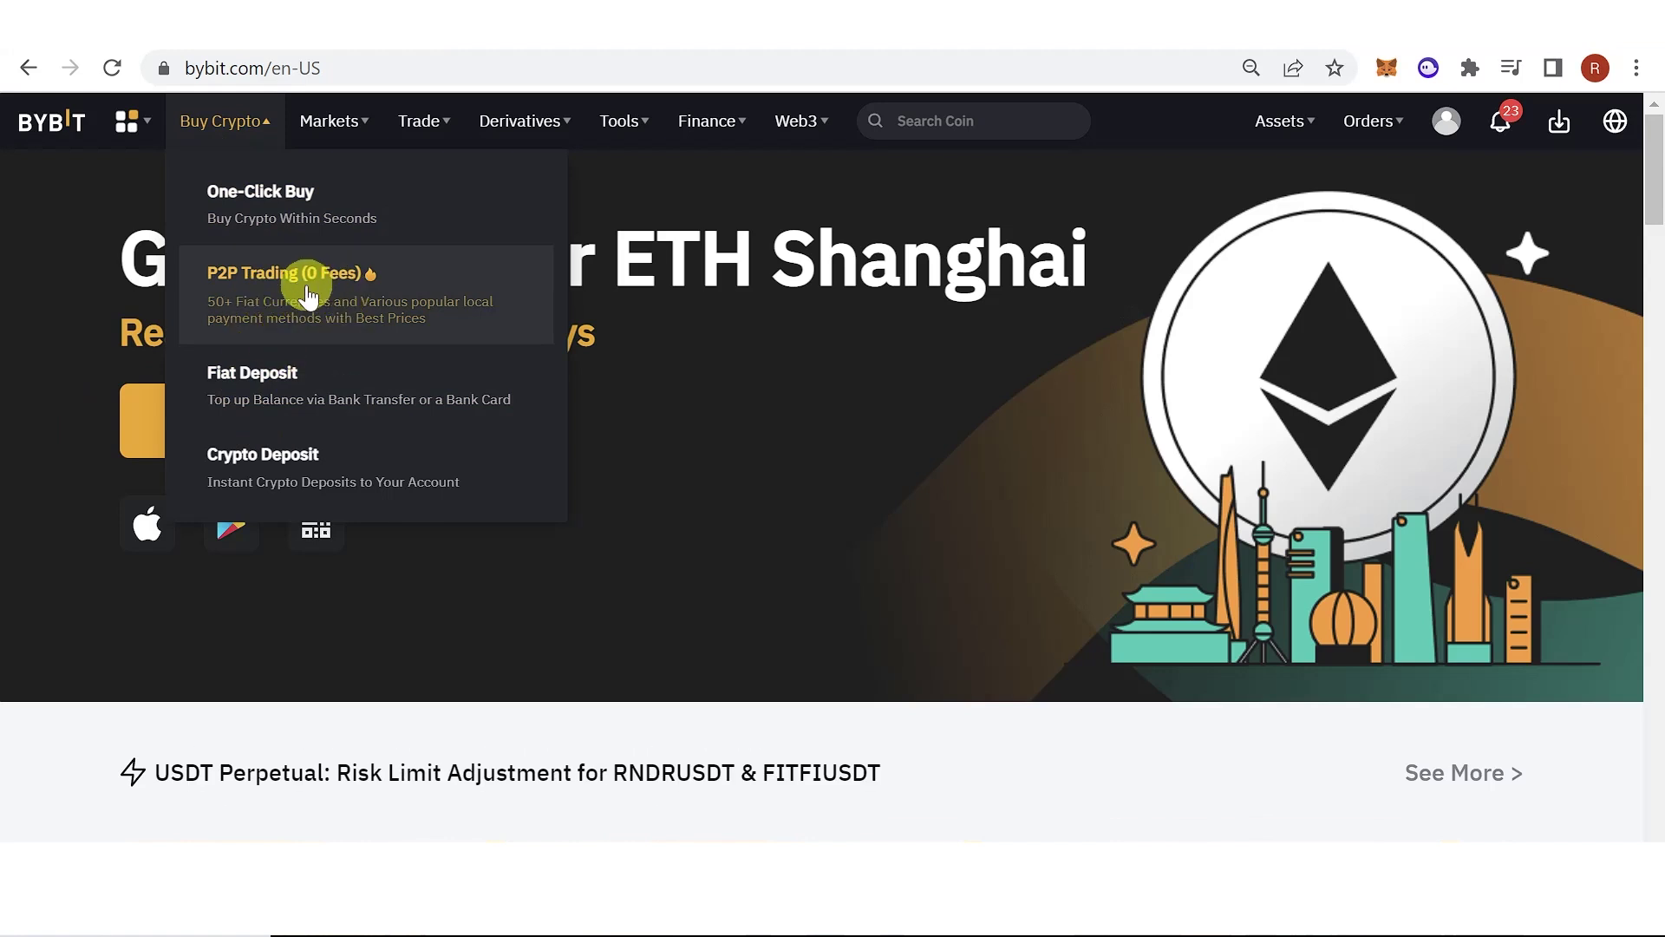
Open P2P Trading and check the USDT coin and PHP currency lists.
left_click(217, 286)
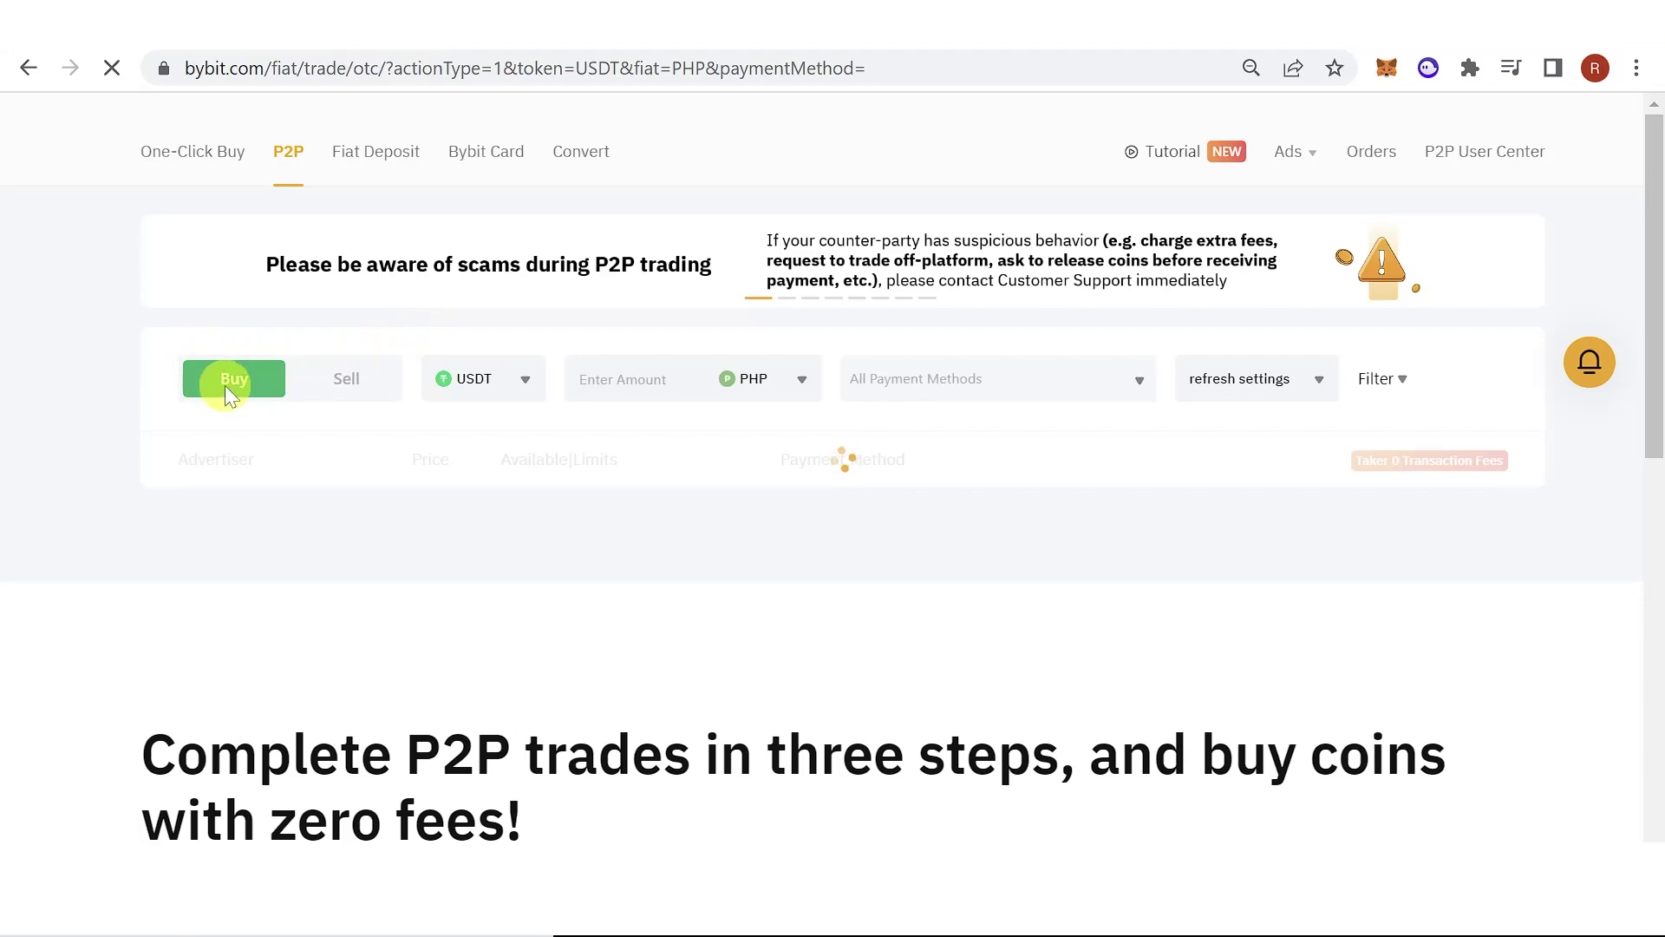
left_click(475, 434)
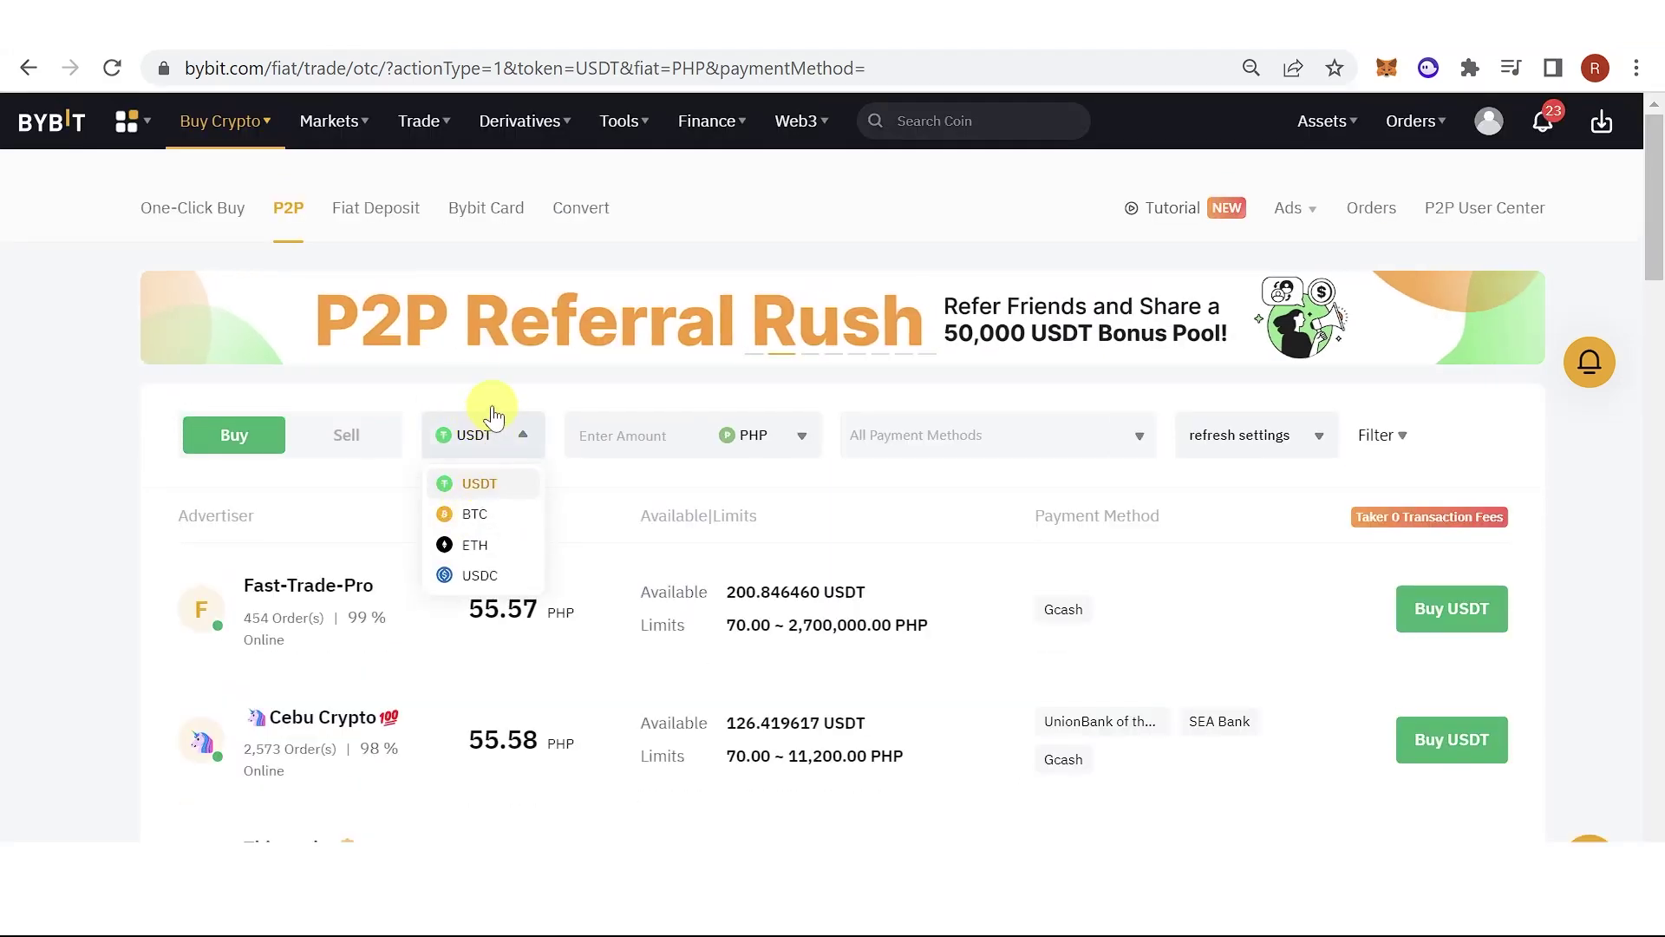
left_click(738, 442)
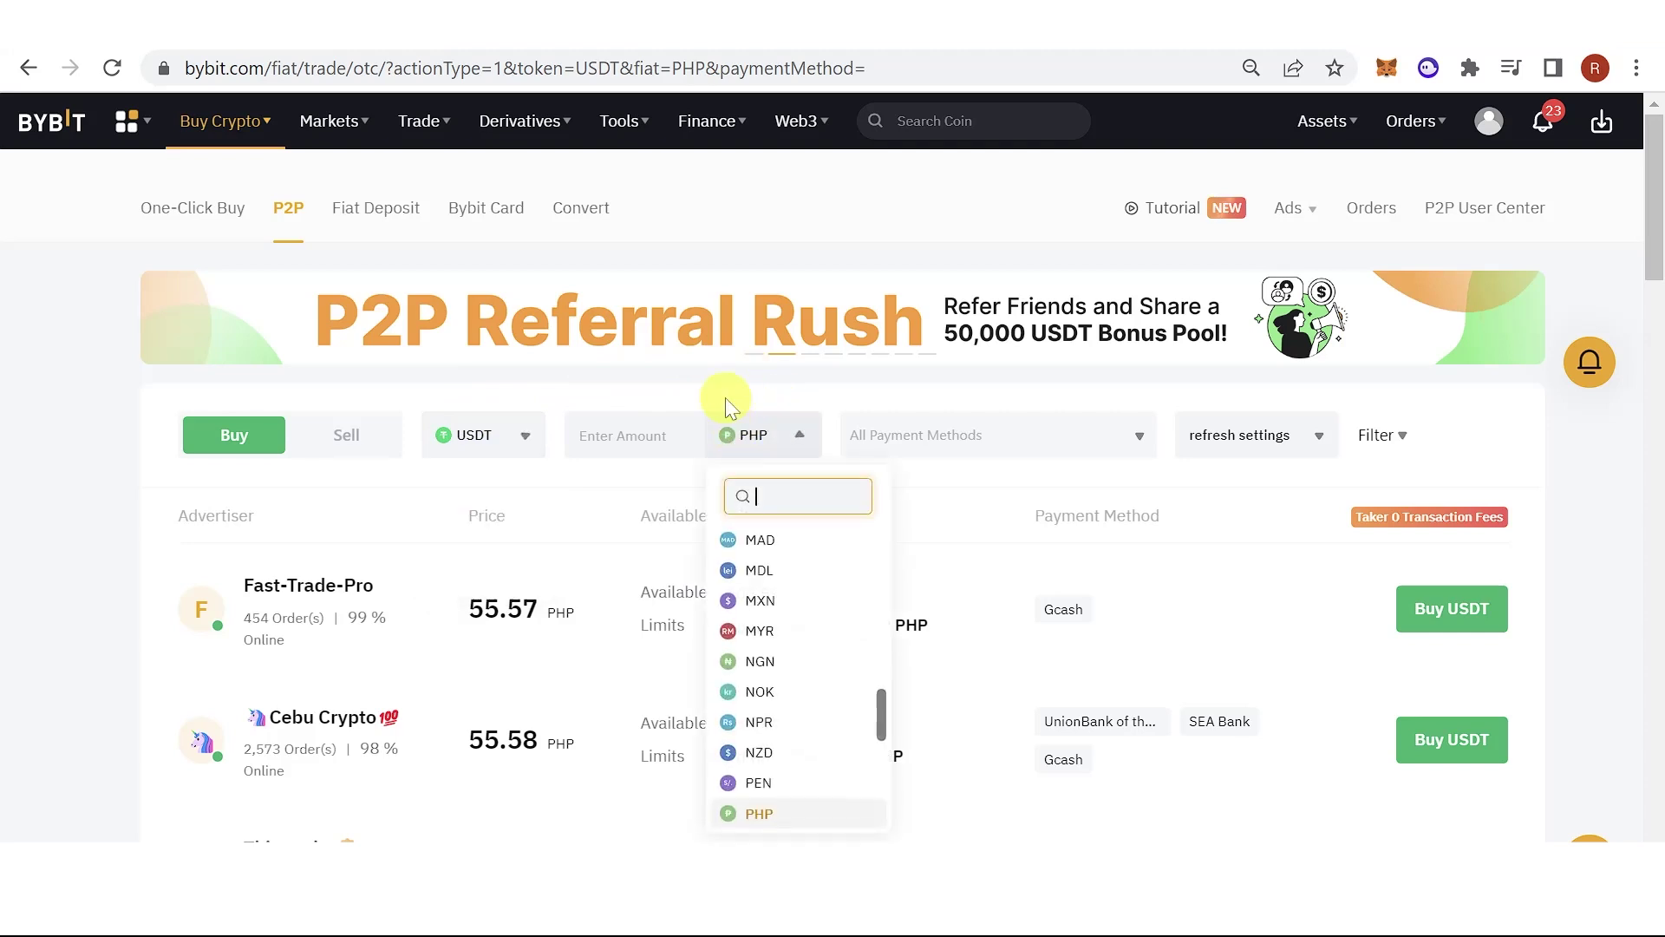
scroll(780, 581, "up", 2)
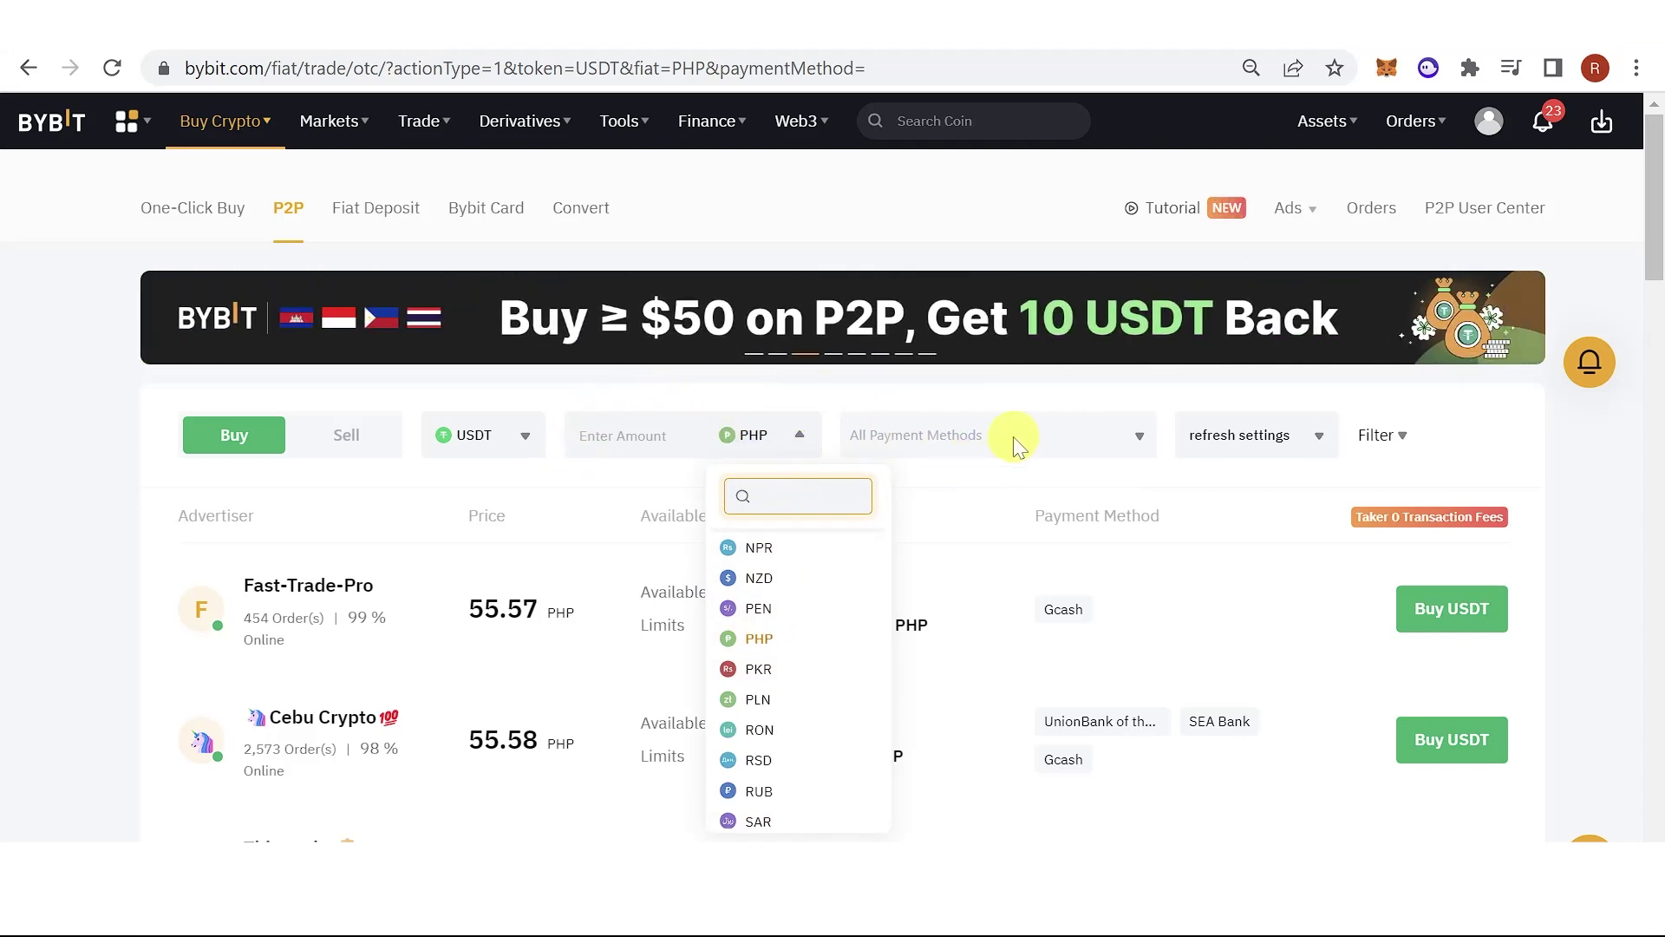
Browse and close the payment methods list, then scroll to the USDT/PHP merchant offers.
left_click(1071, 437)
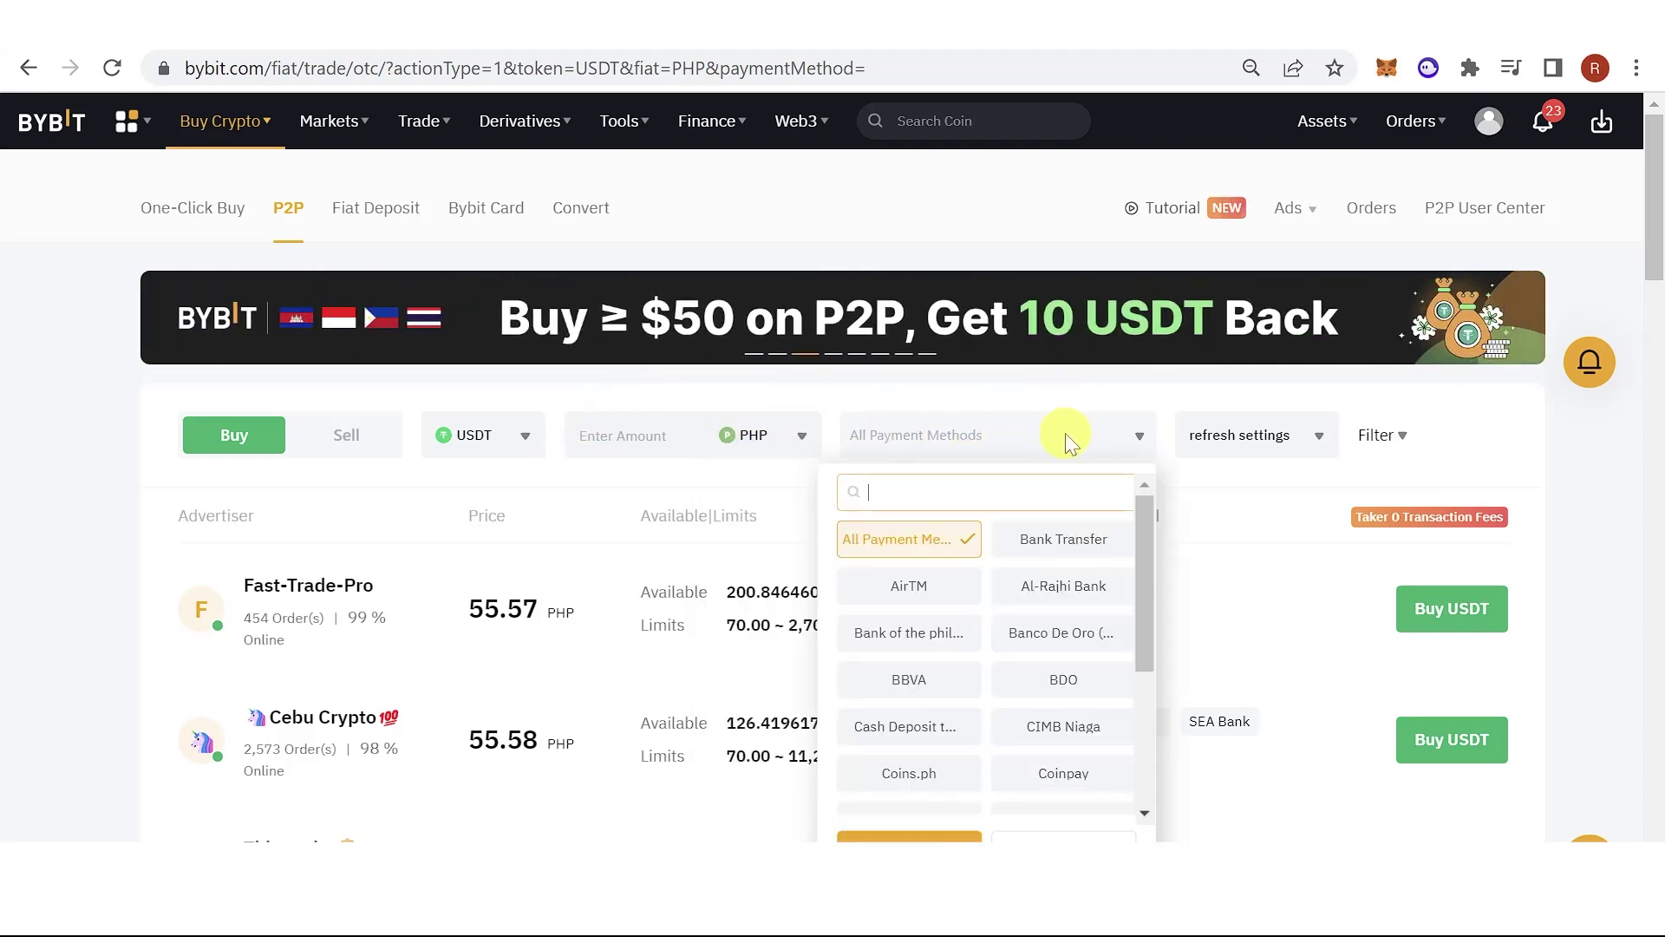
scroll(989, 599, "down", 3)
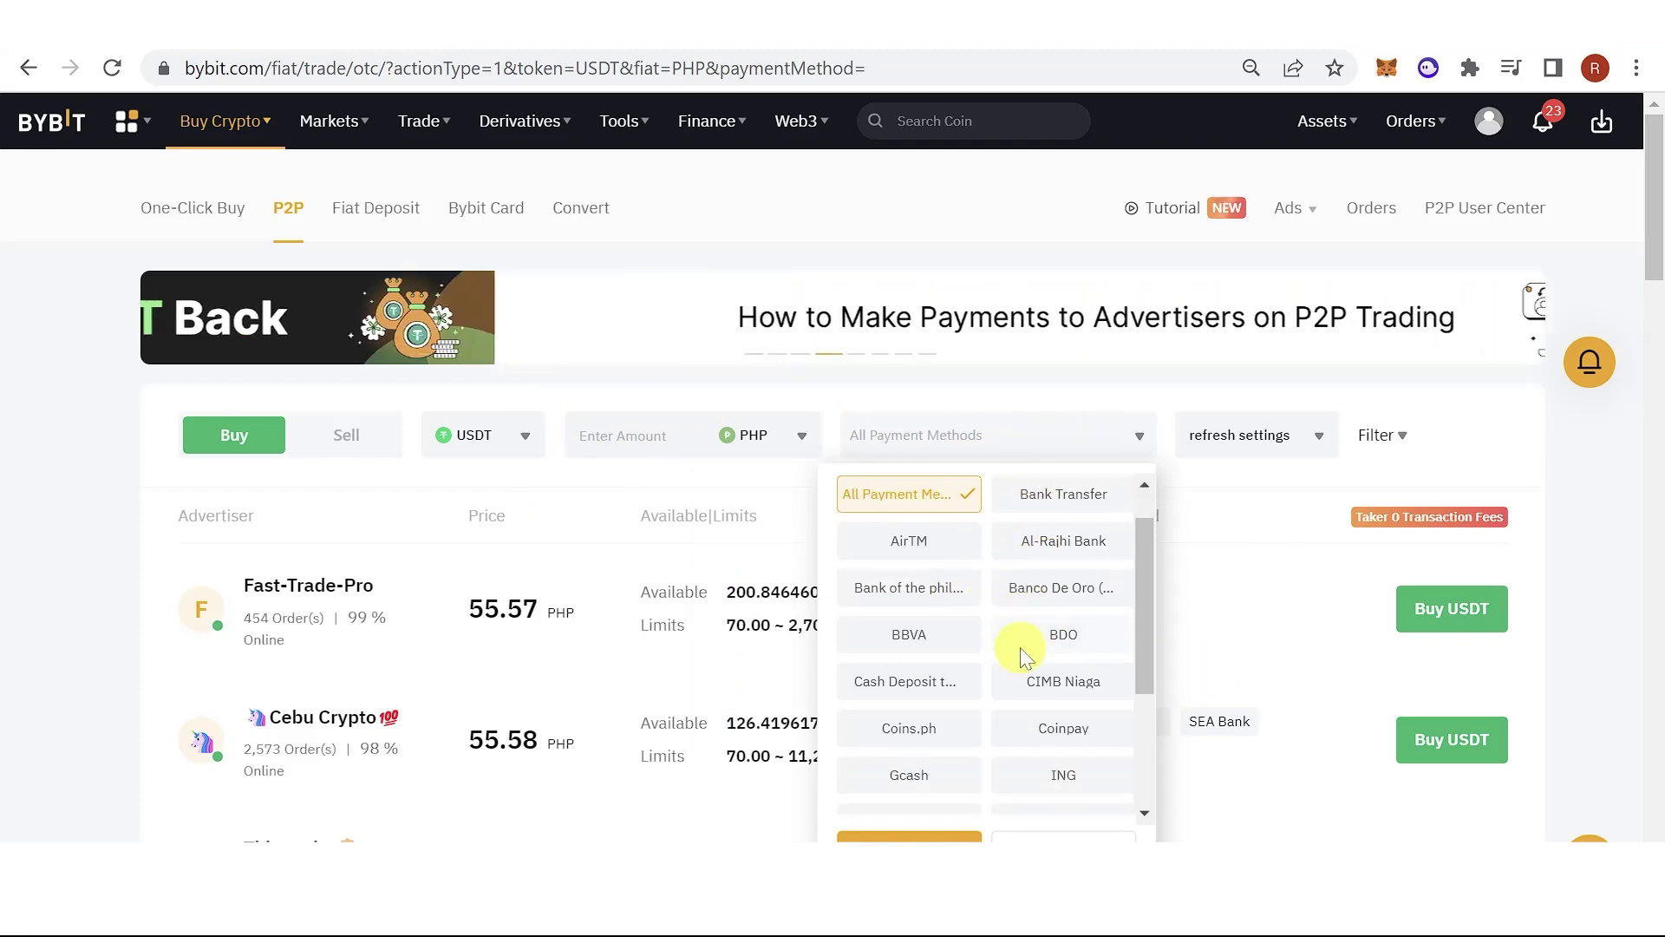
scroll(991, 607, "up", 3)
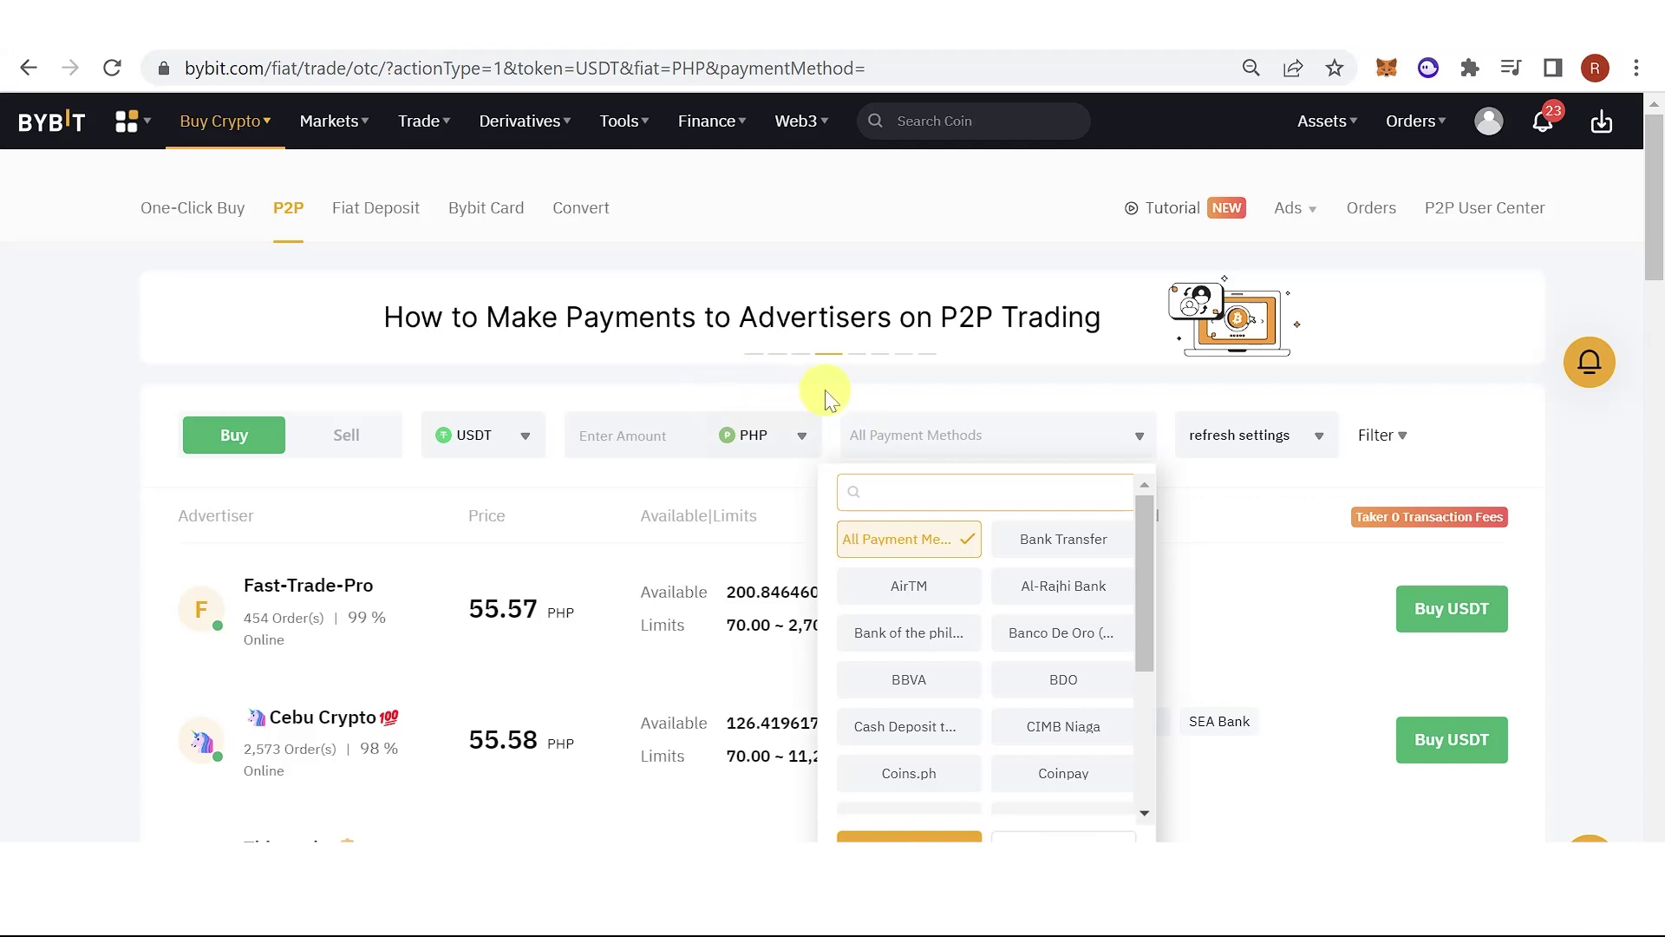
left_click(125, 524)
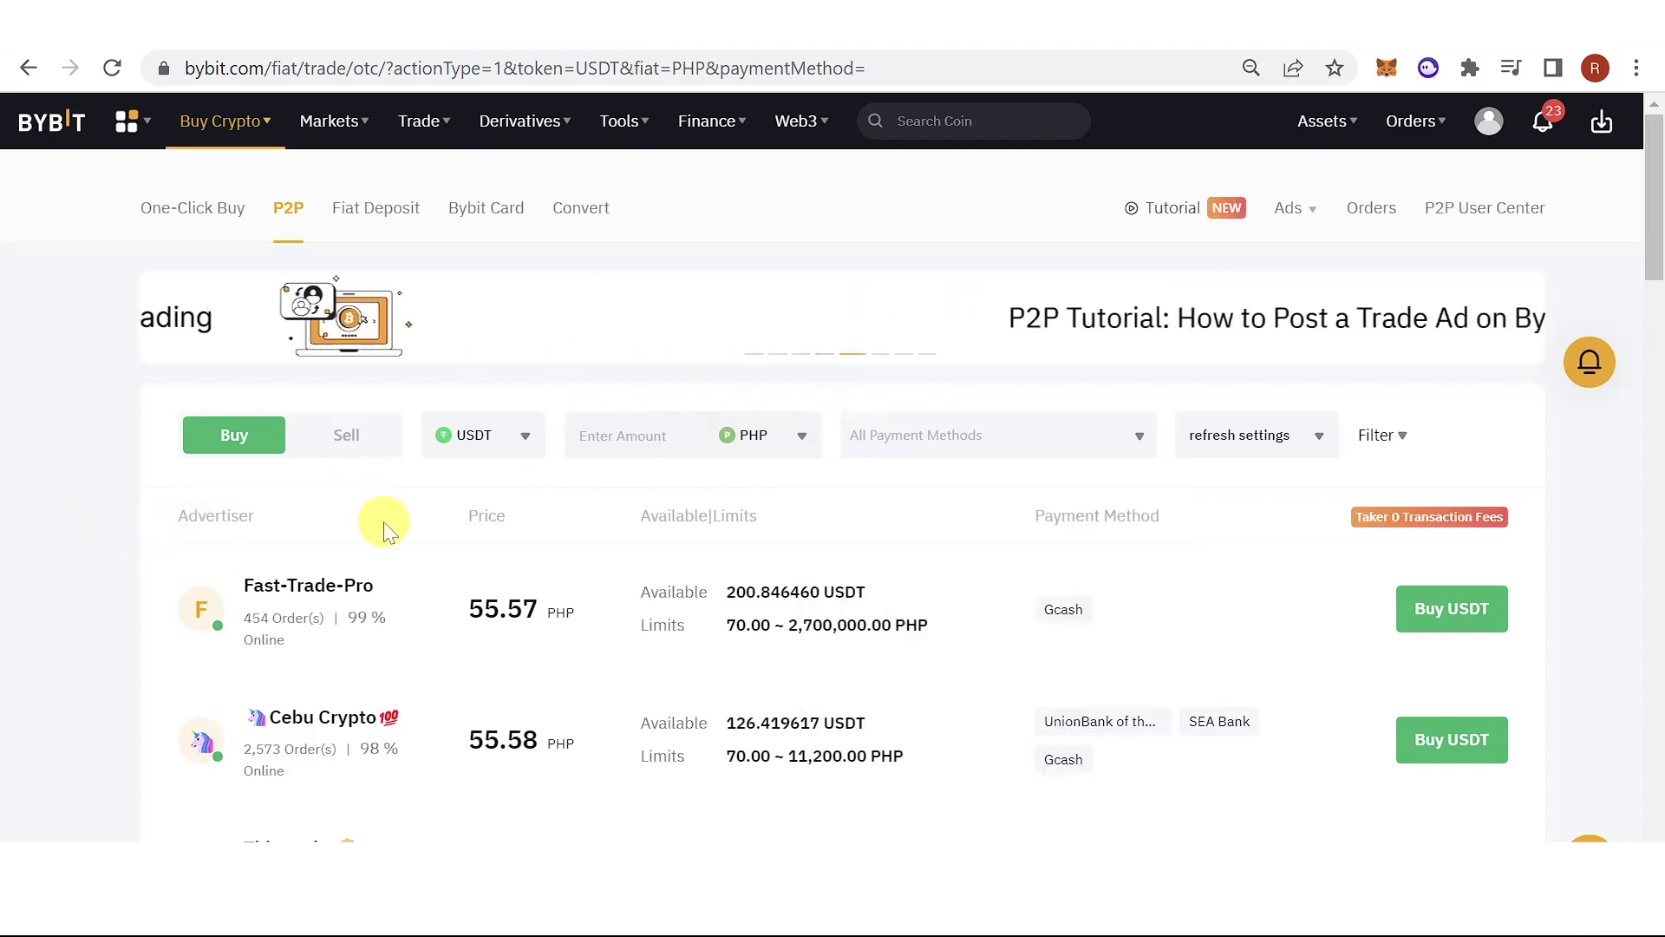
scroll(521, 503, "down", 1)
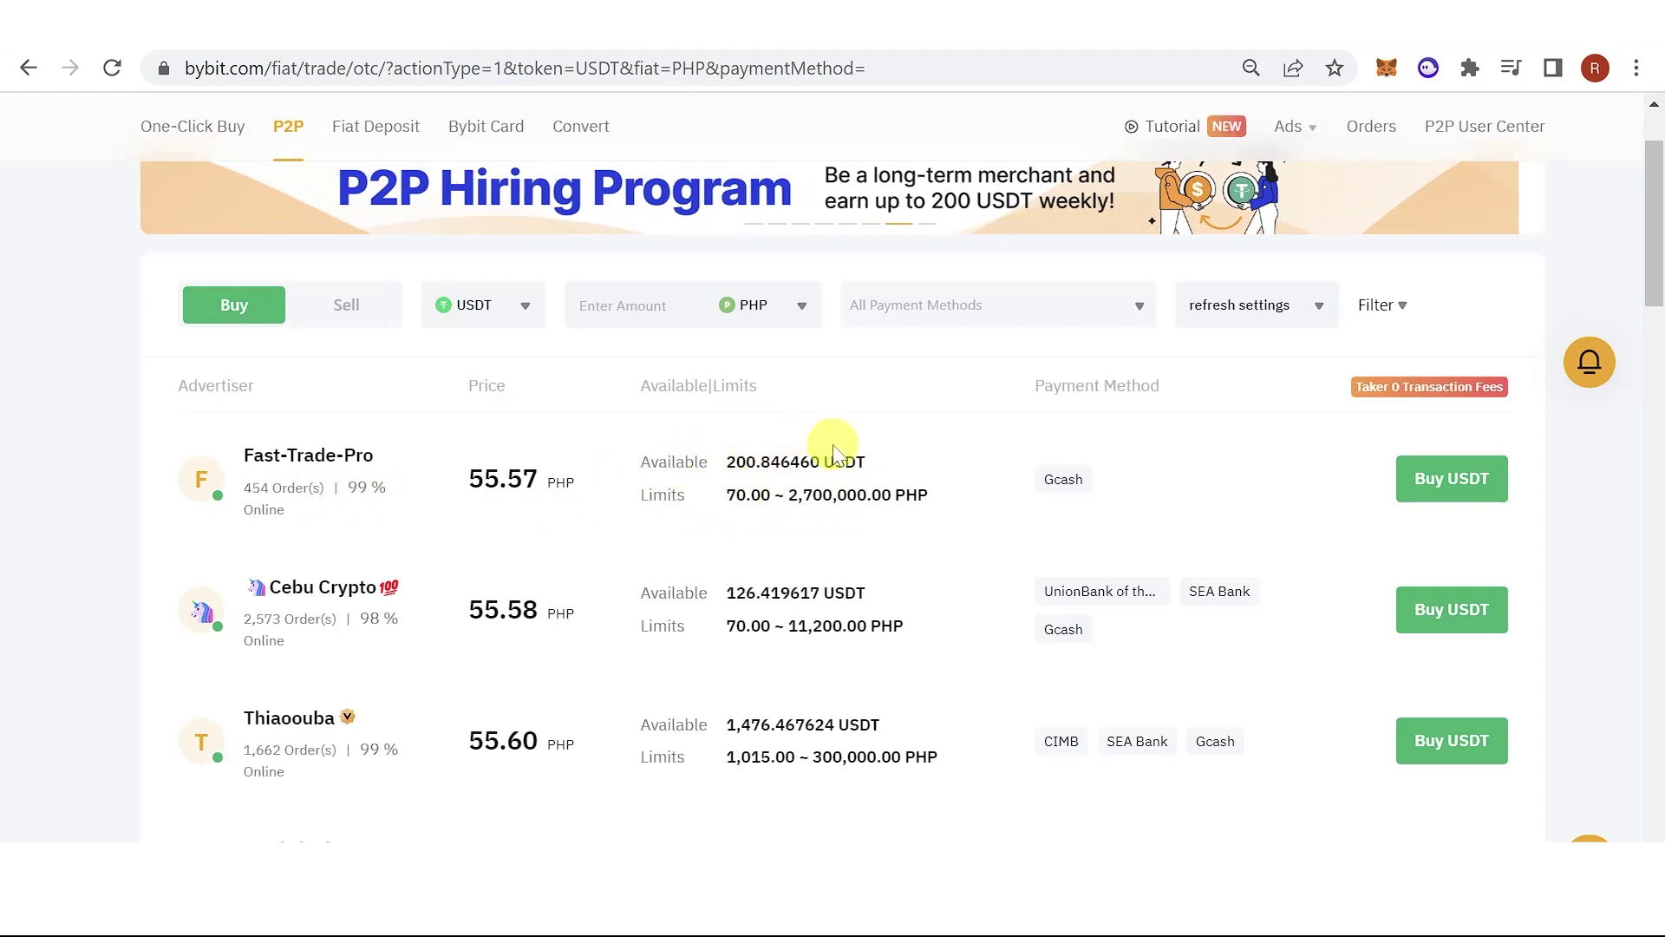
left_click(1430, 486)
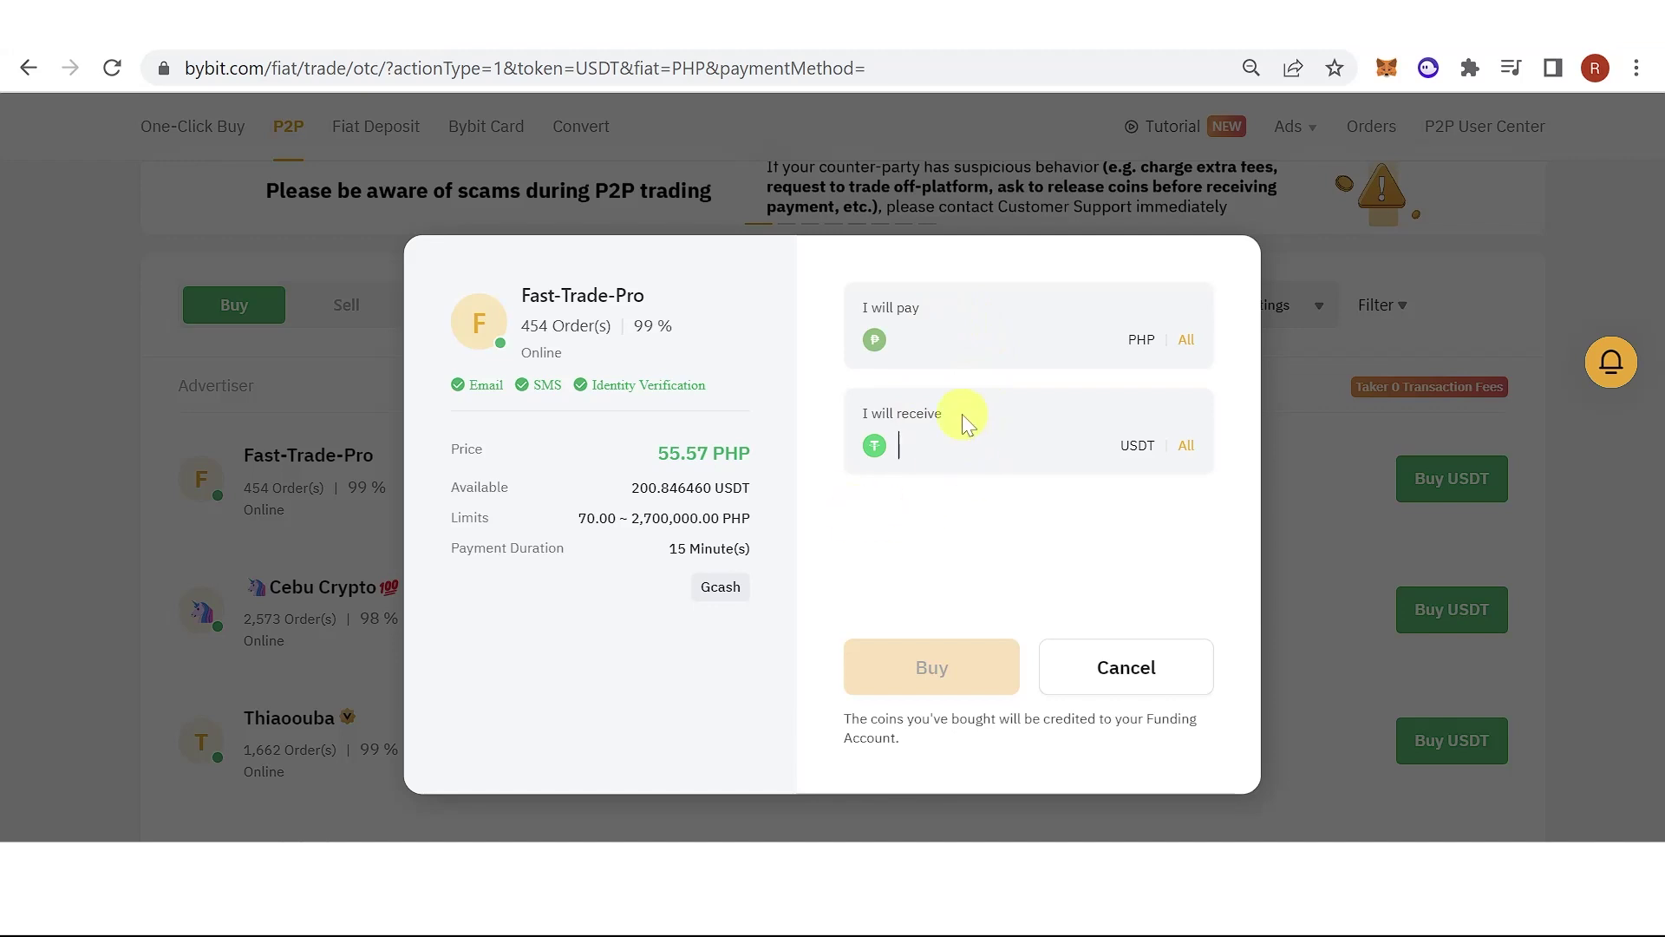
type("100")
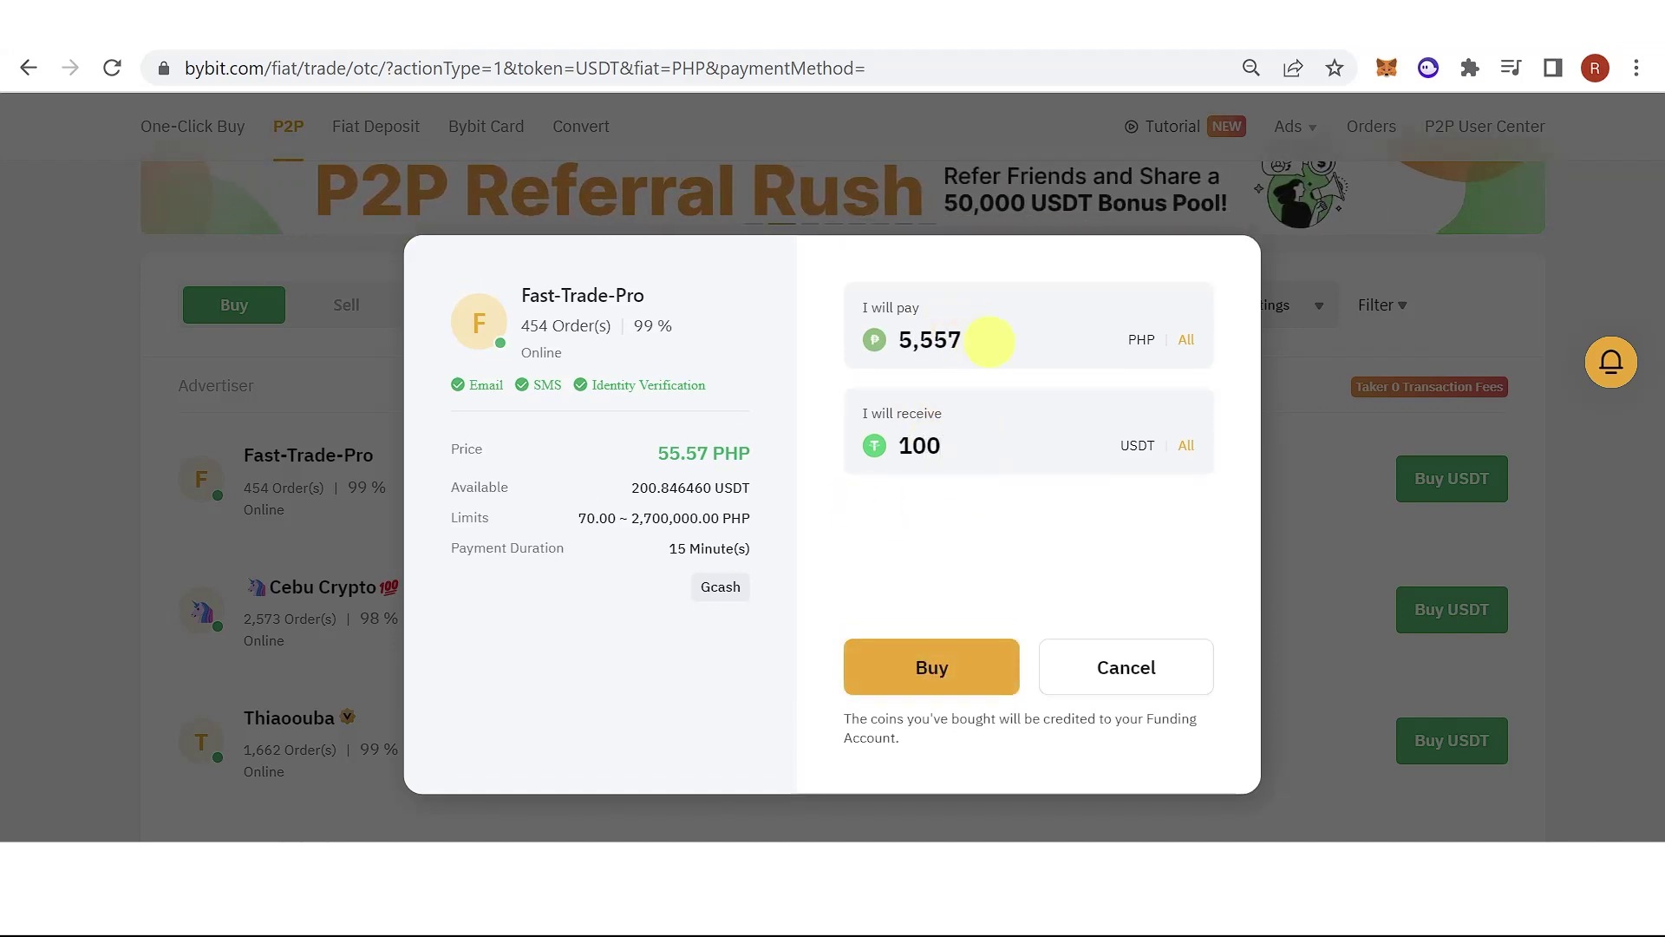
left_click_drag(926, 339, 873, 339)
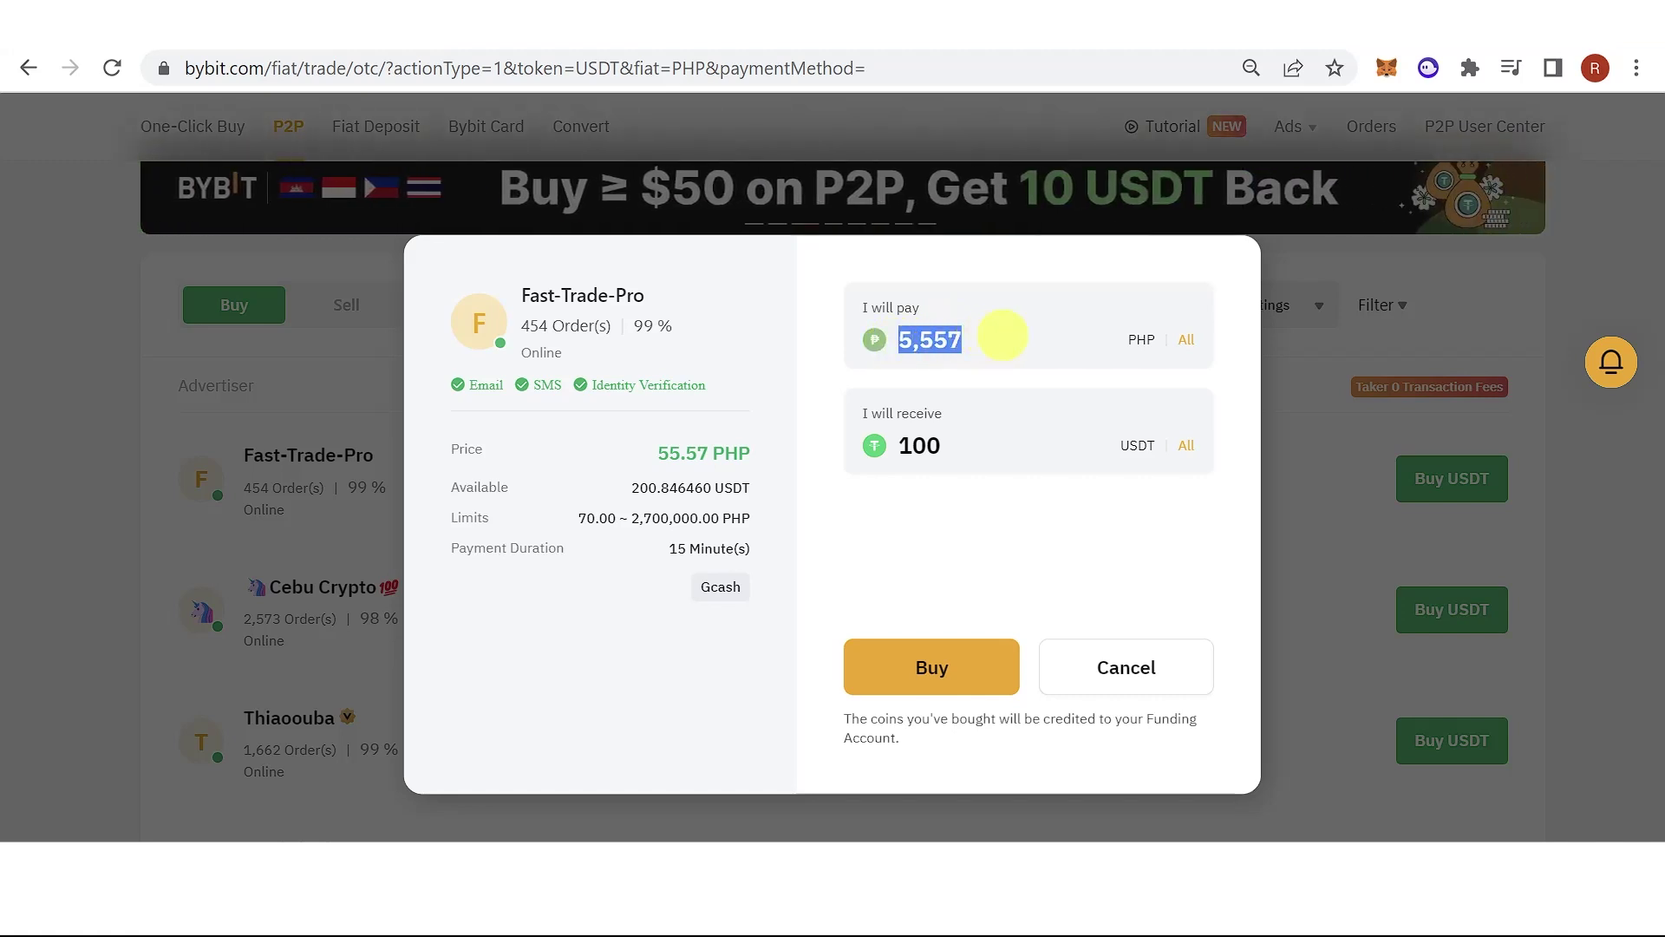
left_click(1006, 516)
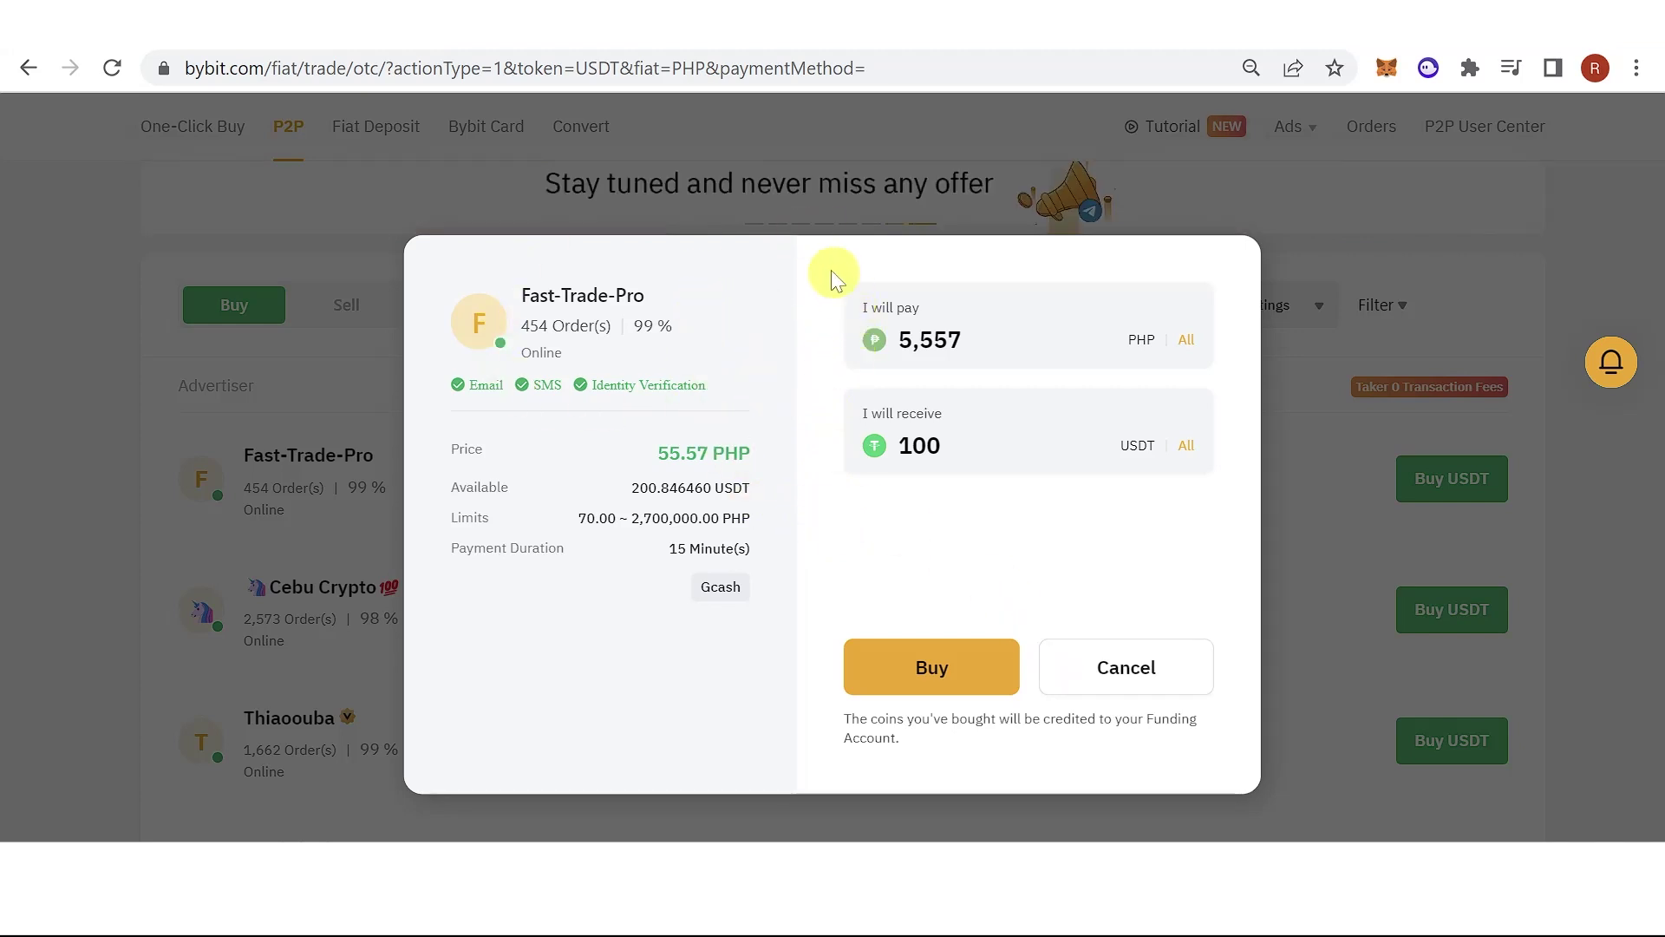
left_click(1128, 666)
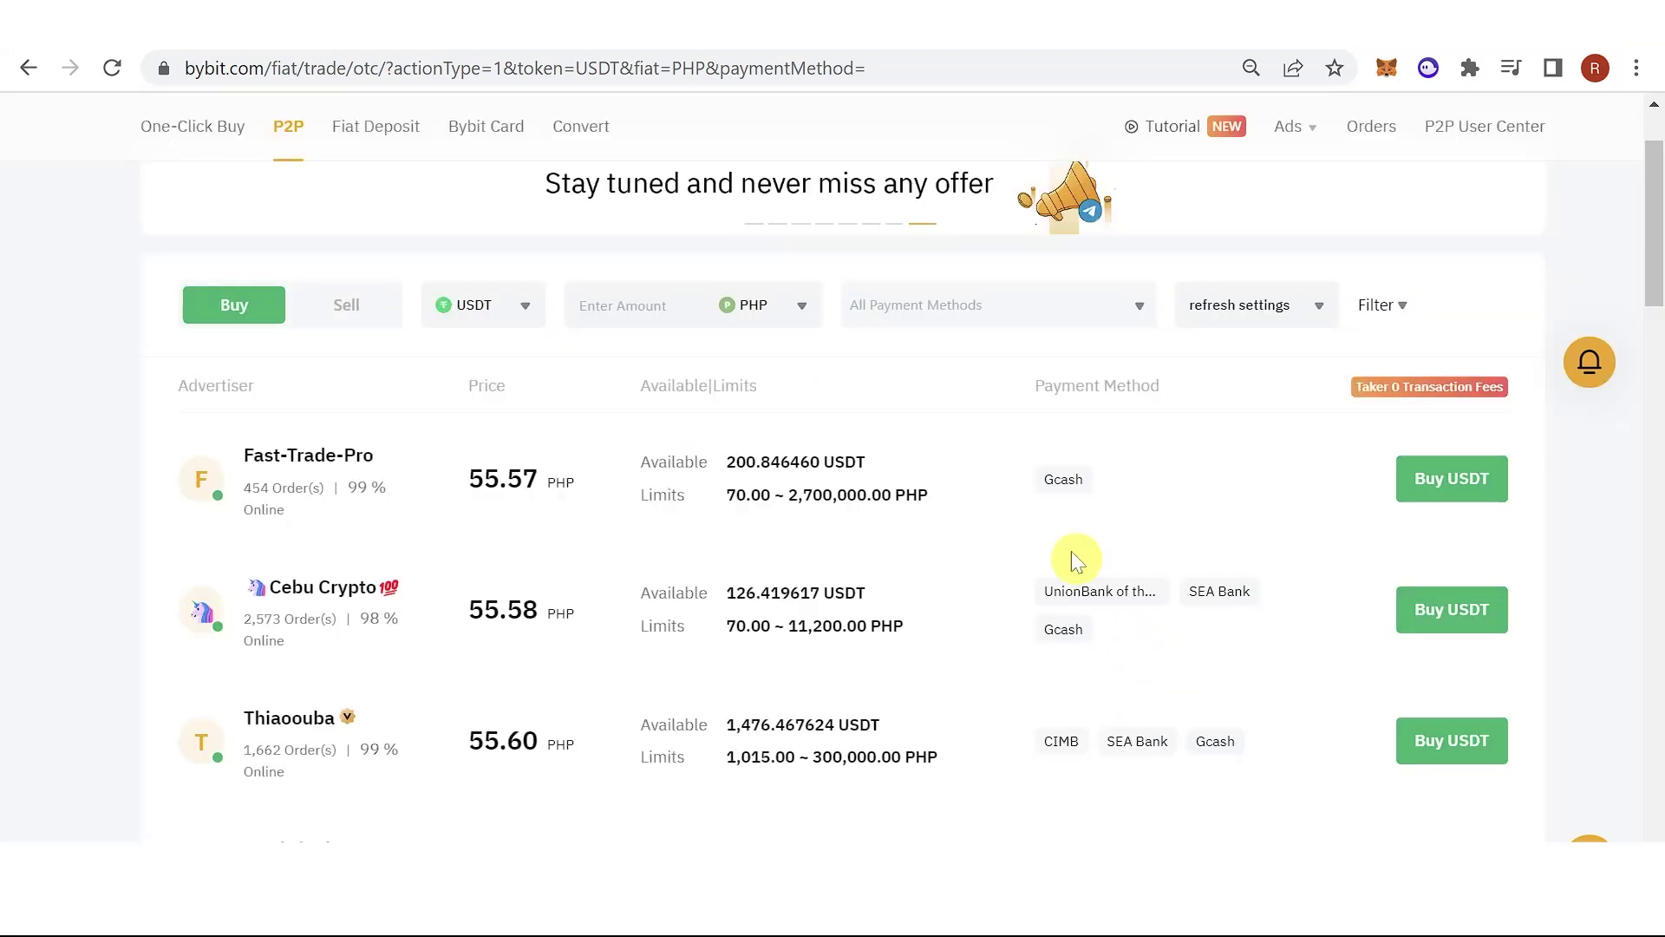
Open the crypto deposit page, choose USDT as the coin, and show its TRC20 chain option.
scroll(693, 451, "up", 2)
mouse_move(271, 128)
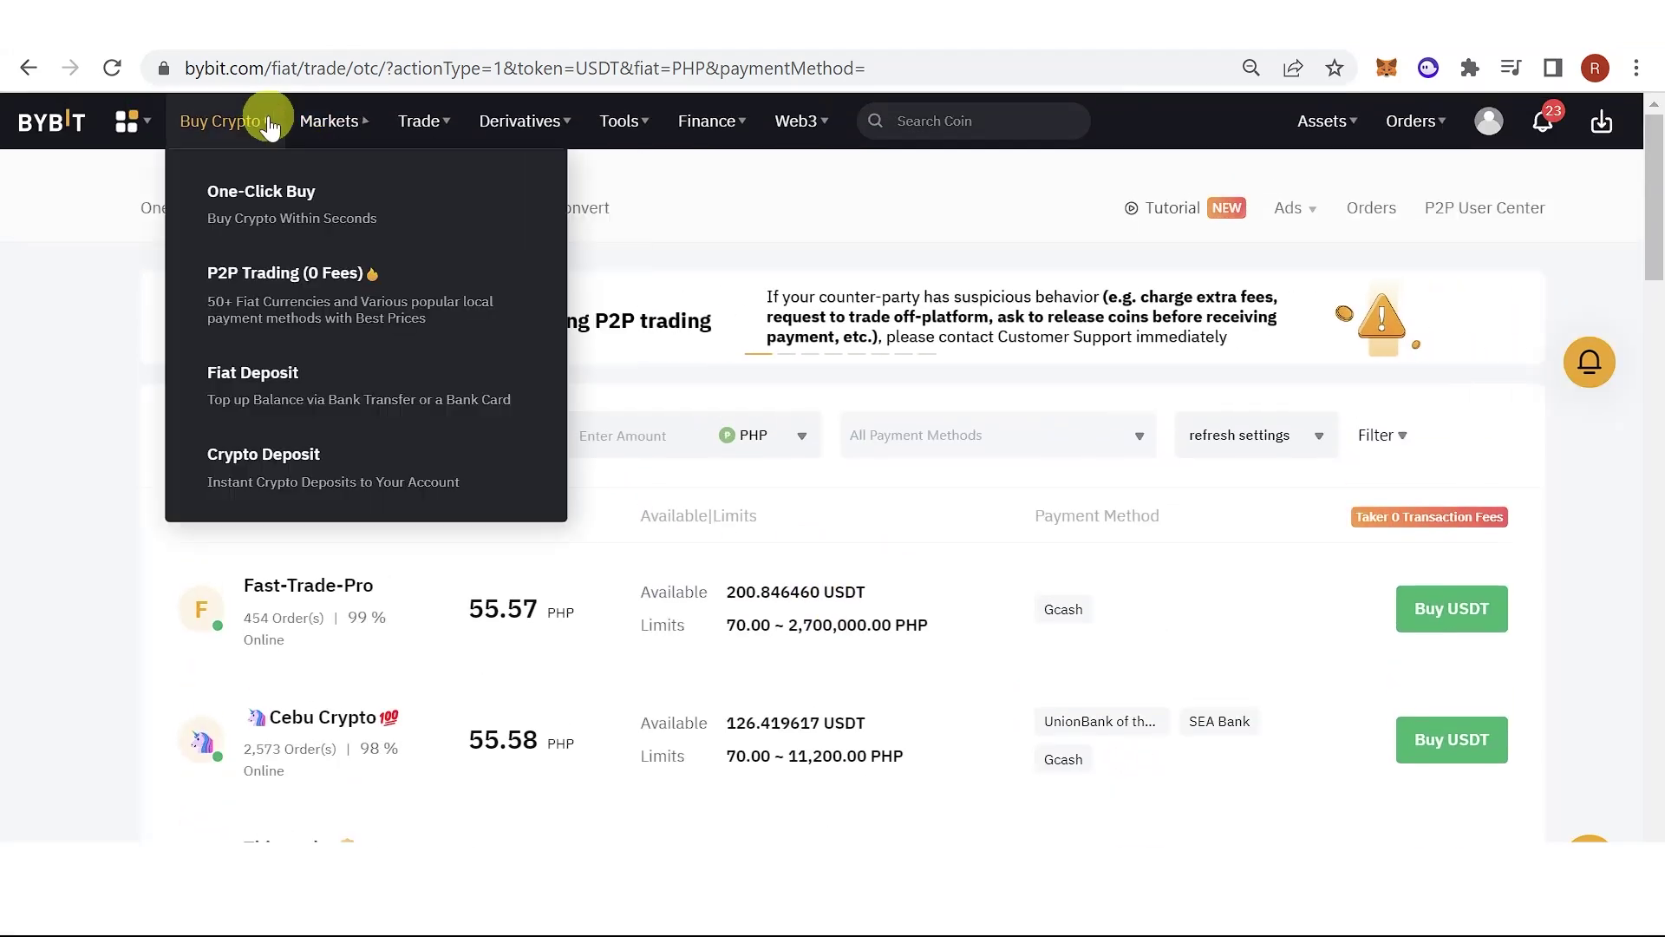
left_click(314, 478)
left_click(398, 373)
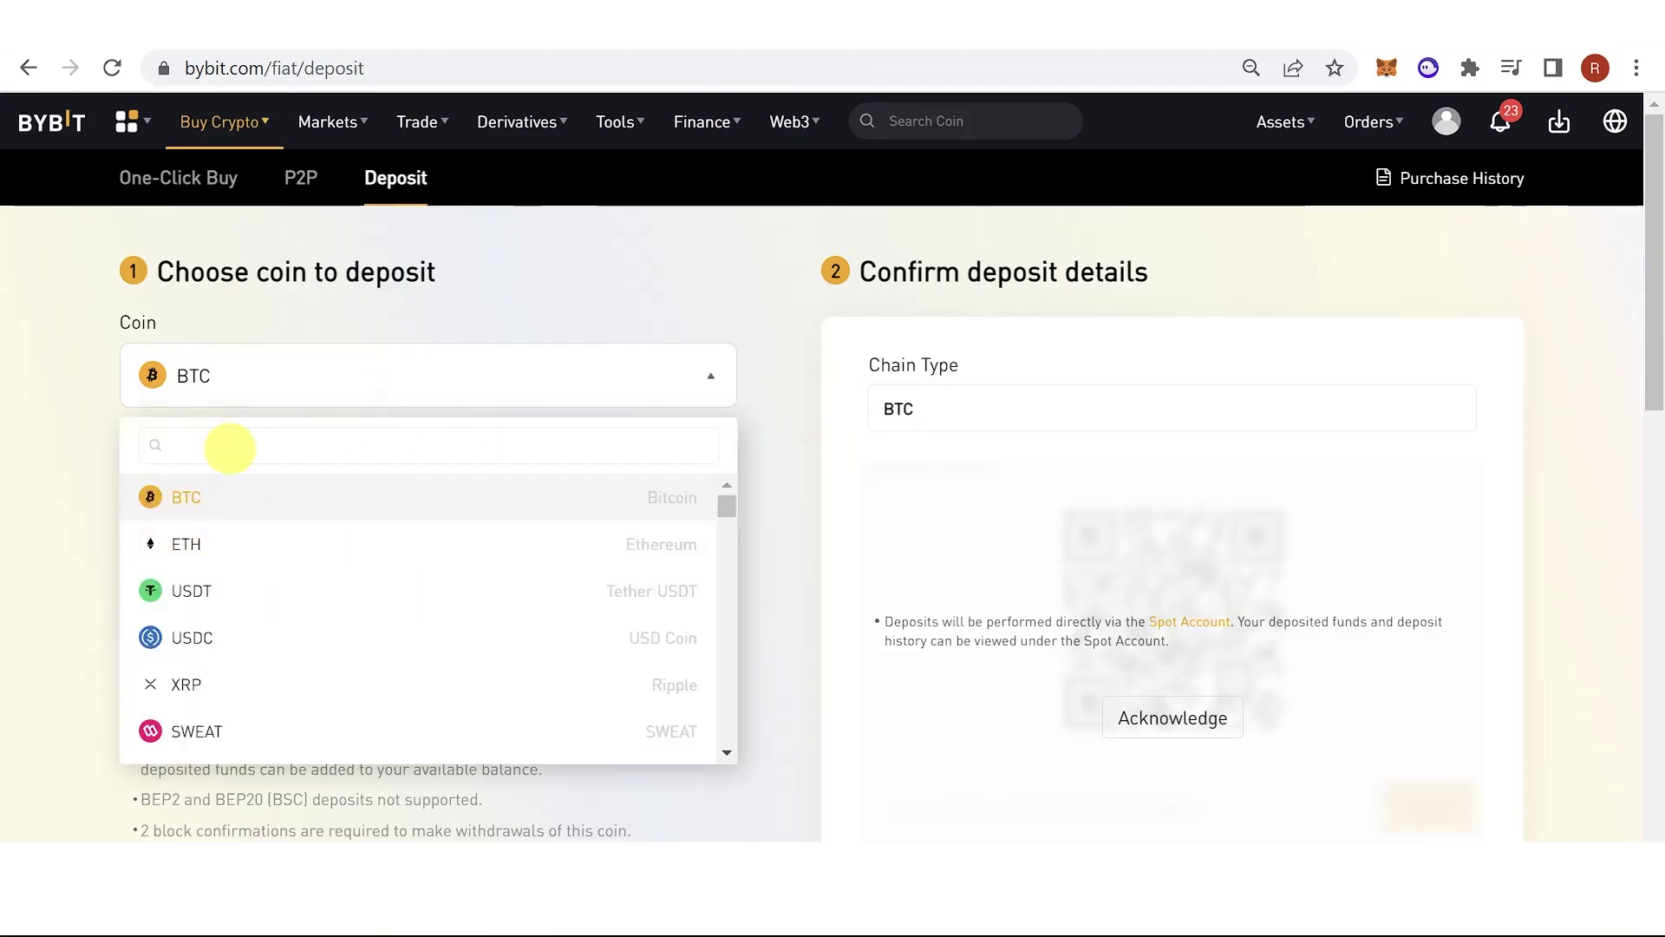
left_click(262, 444)
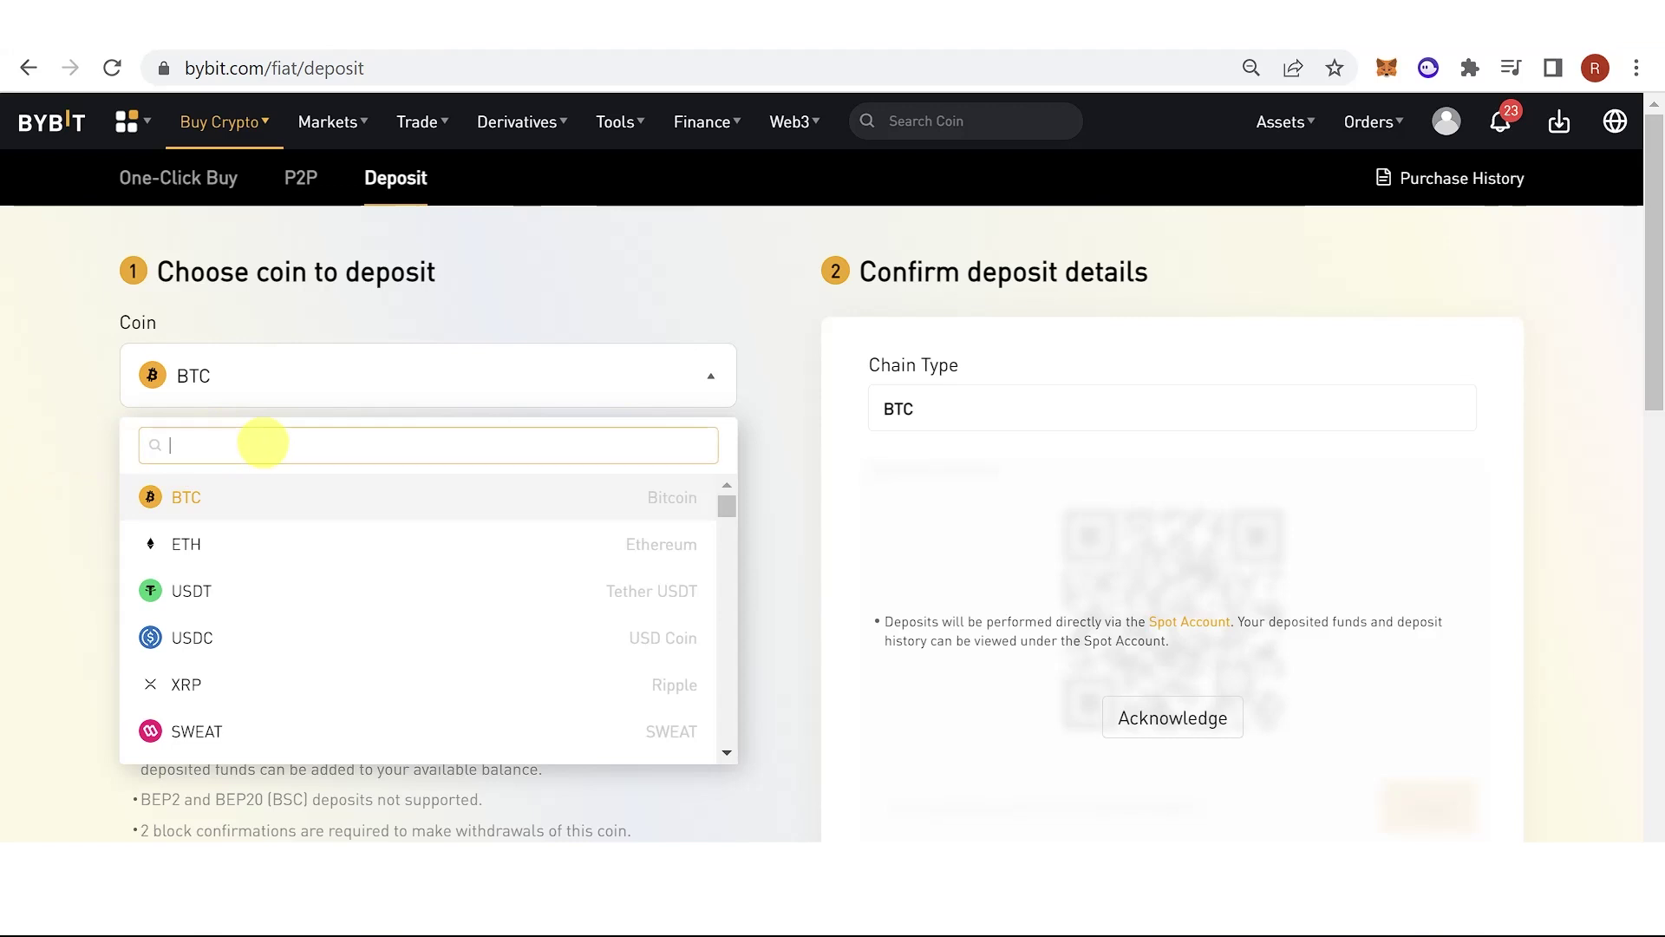
left_click(223, 590)
scroll(1152, 476, "down", 1)
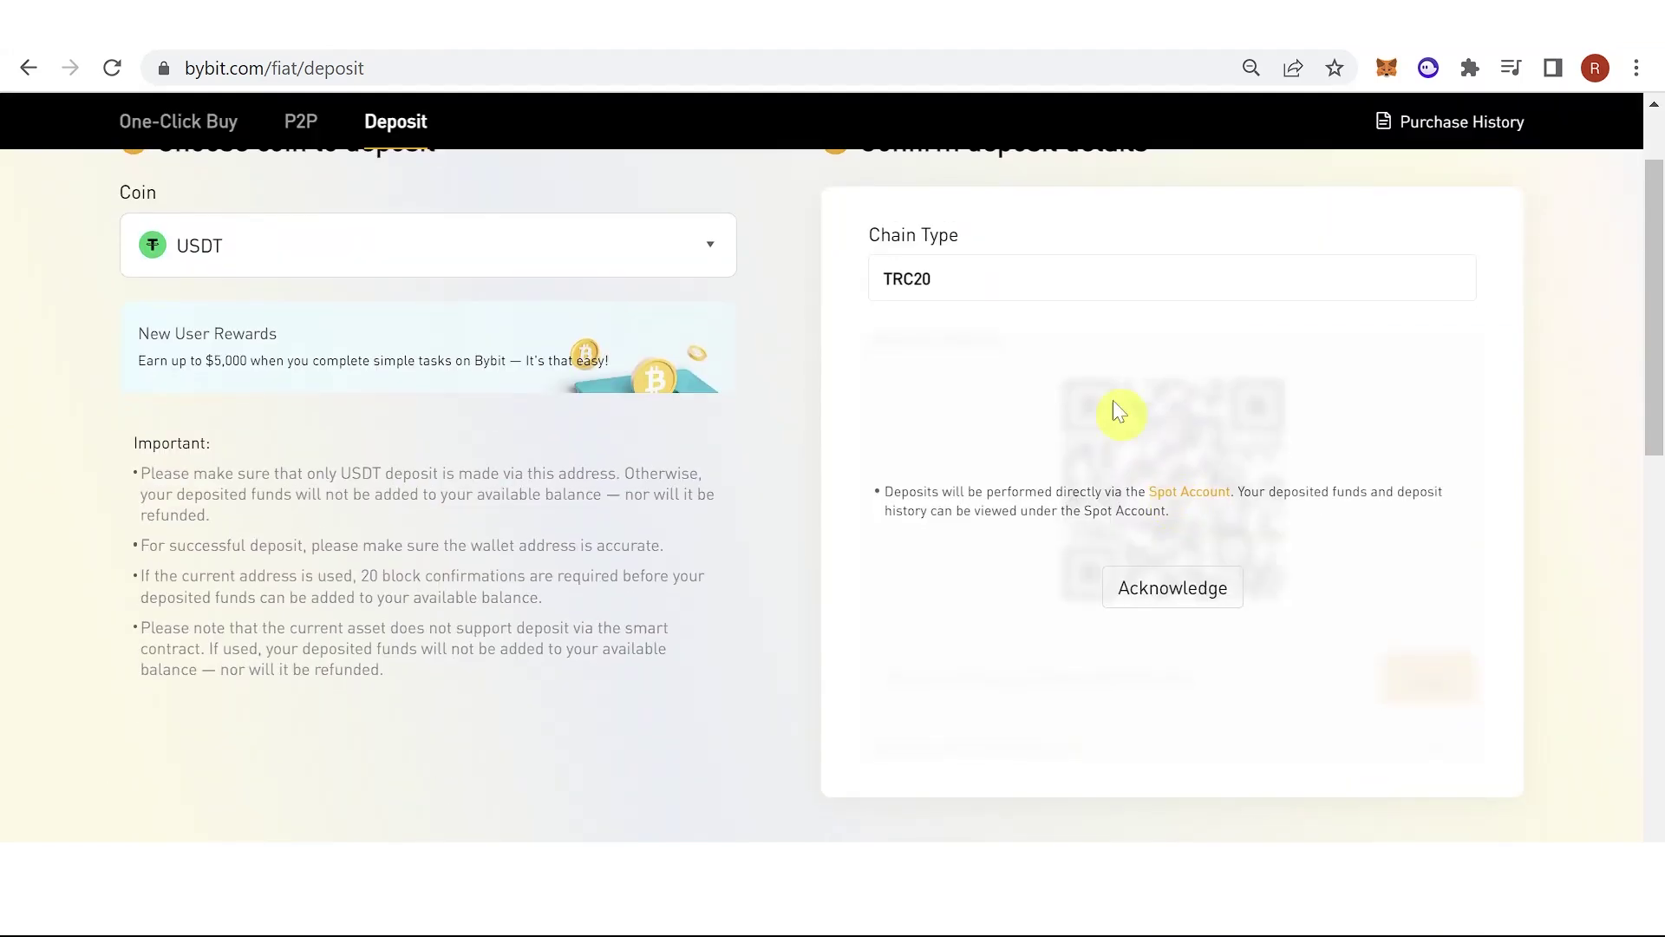
left_click(1025, 293)
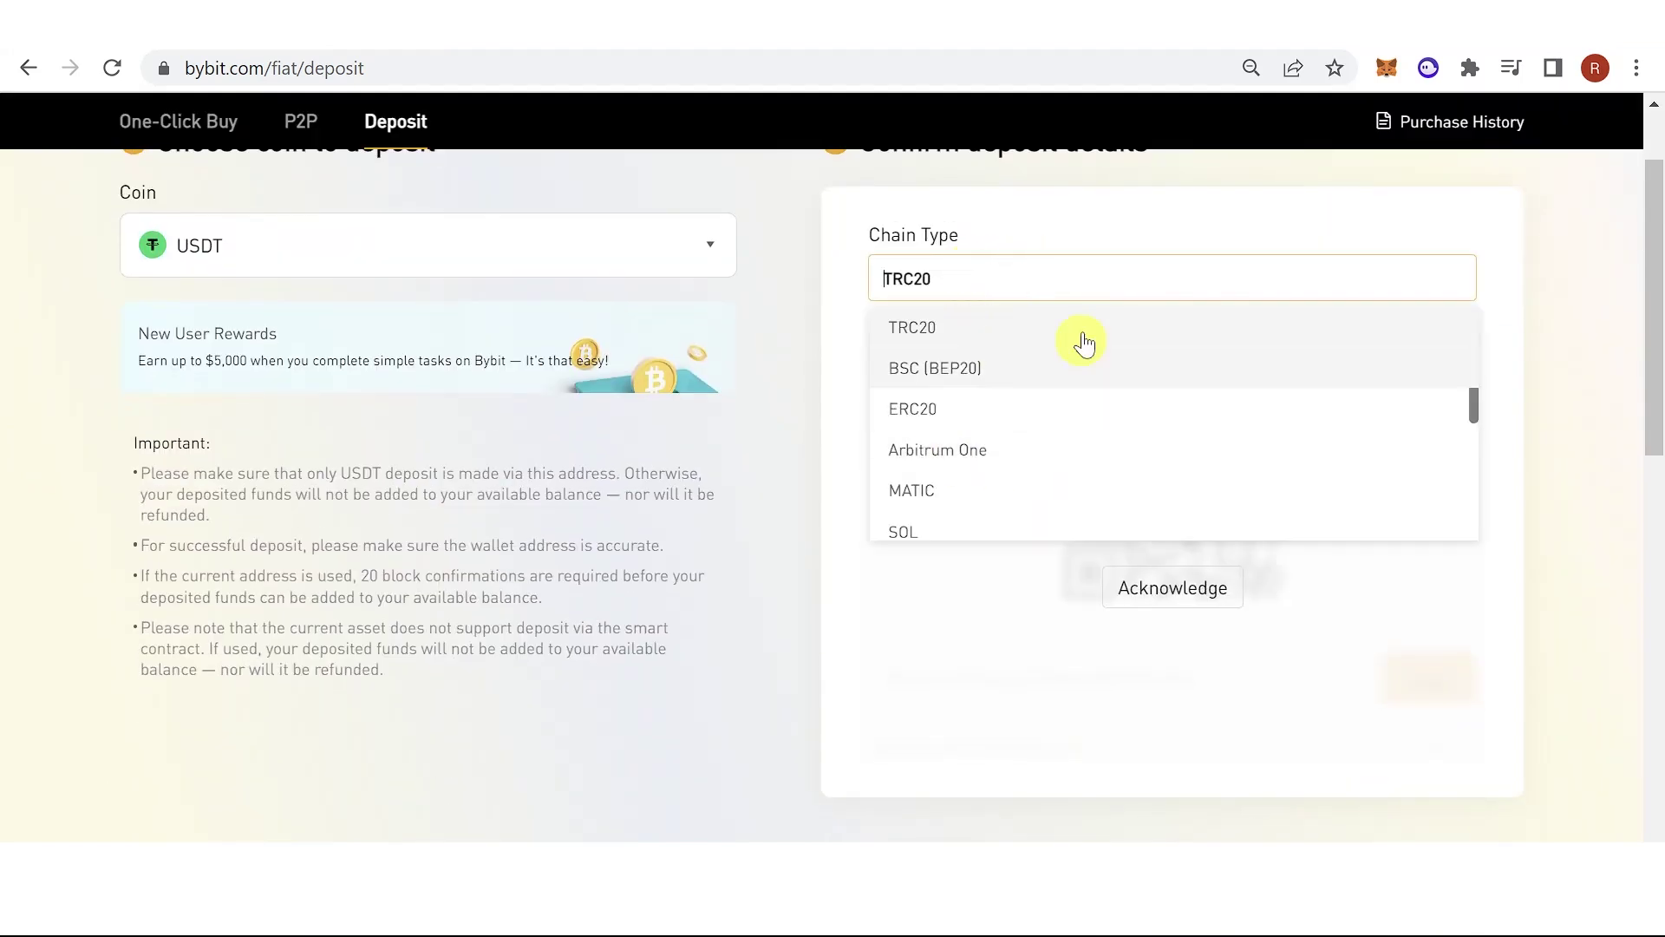
Keep TRC20, acknowledge the notice, and copy the USDT deposit address.
left_click(958, 328)
left_click(1166, 595)
scroll(1171, 433, "down", 1)
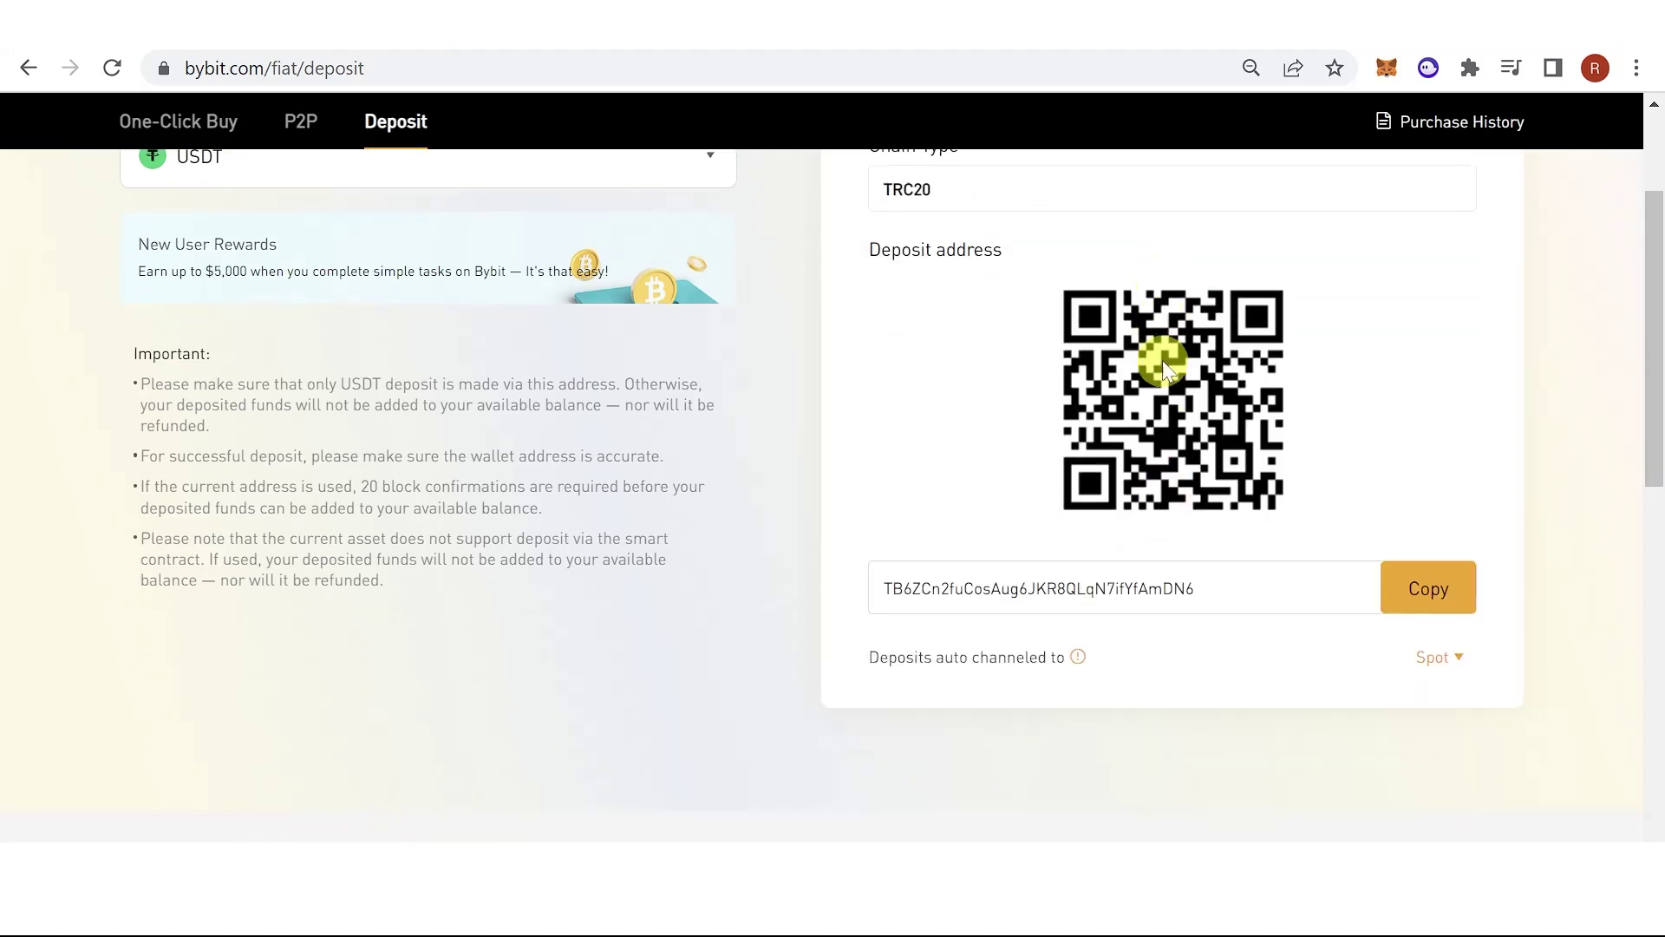
scroll(1314, 665, "up", 2)
left_click(1407, 815)
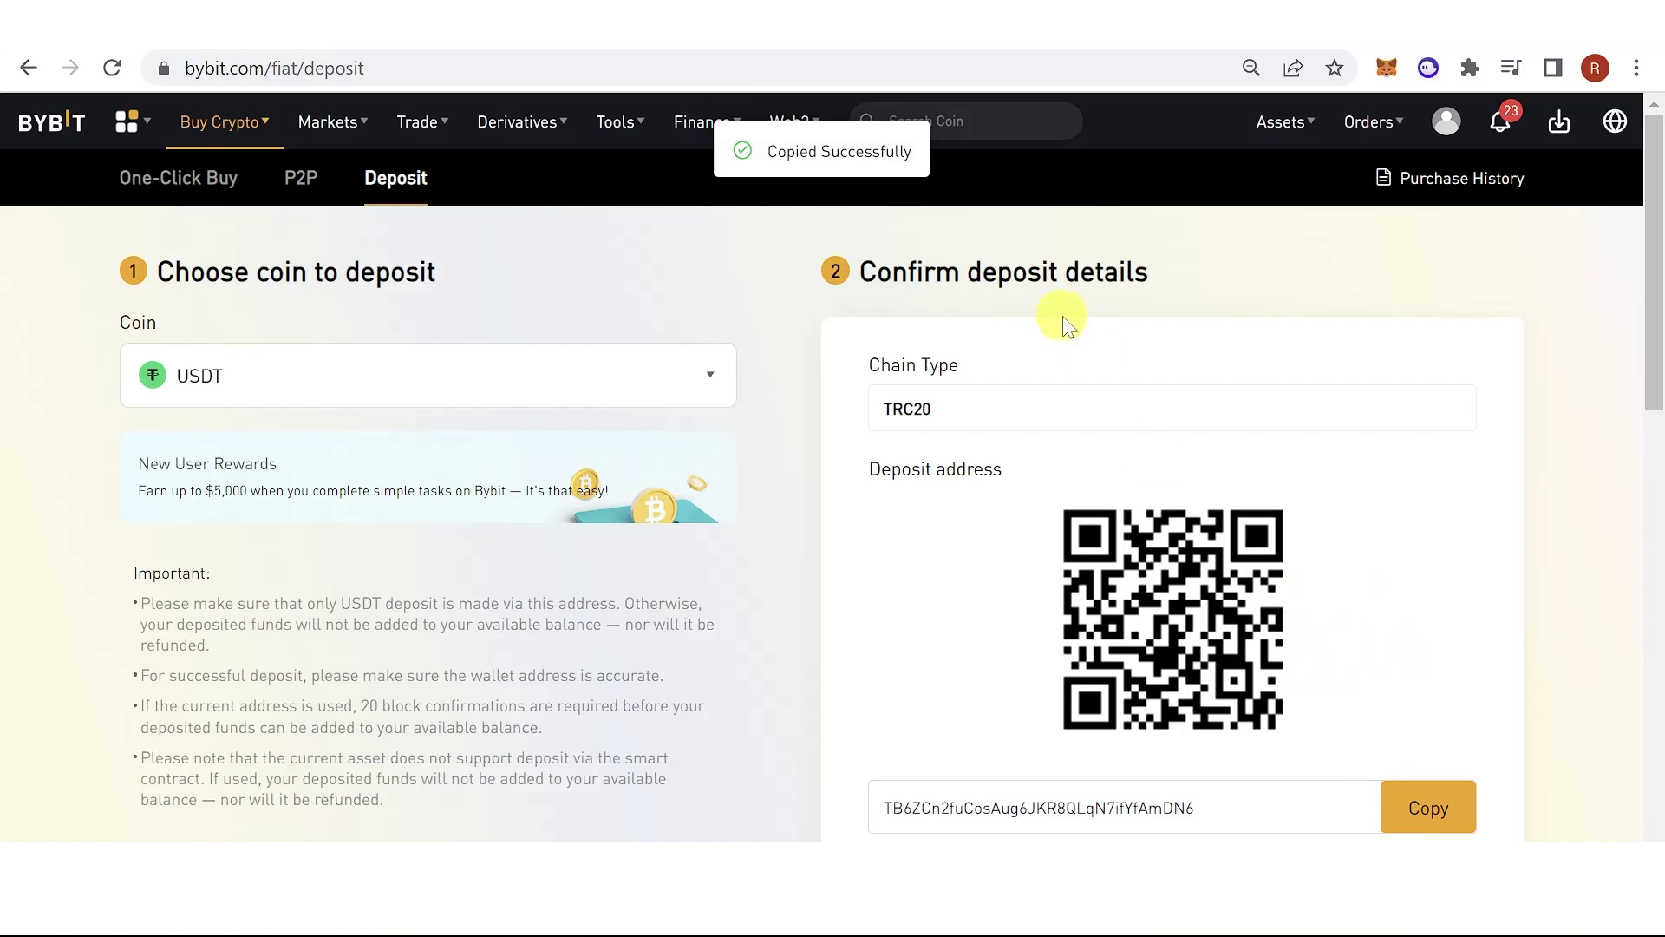
scroll(954, 330, "down", 2)
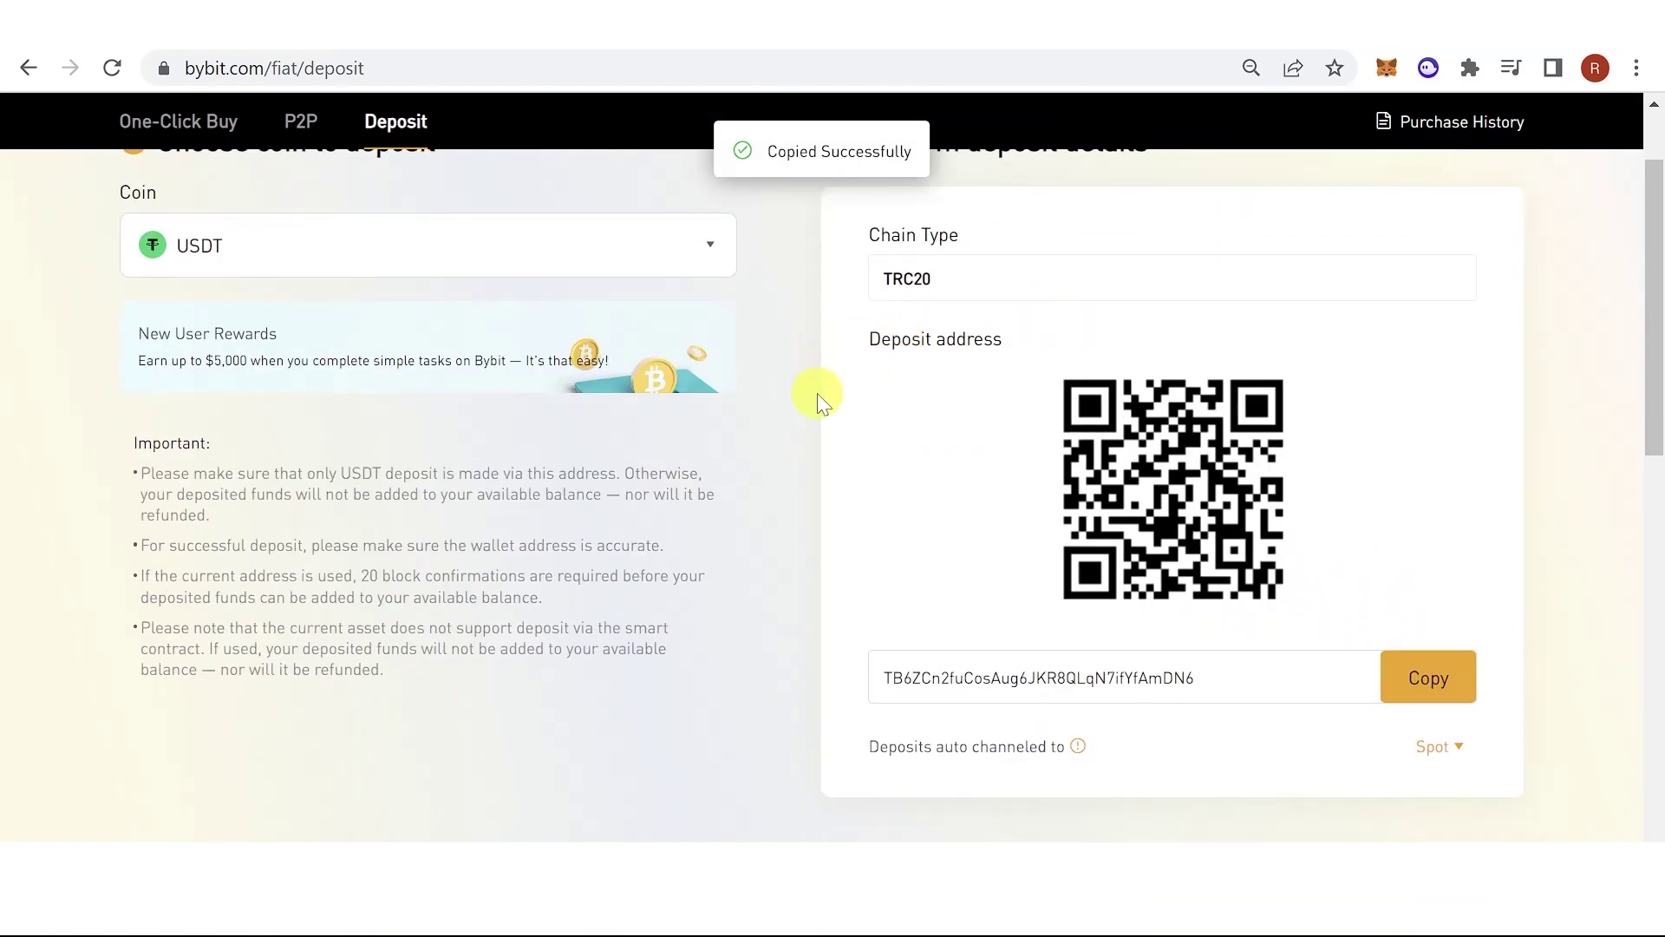
scroll(819, 347, "up", 2)
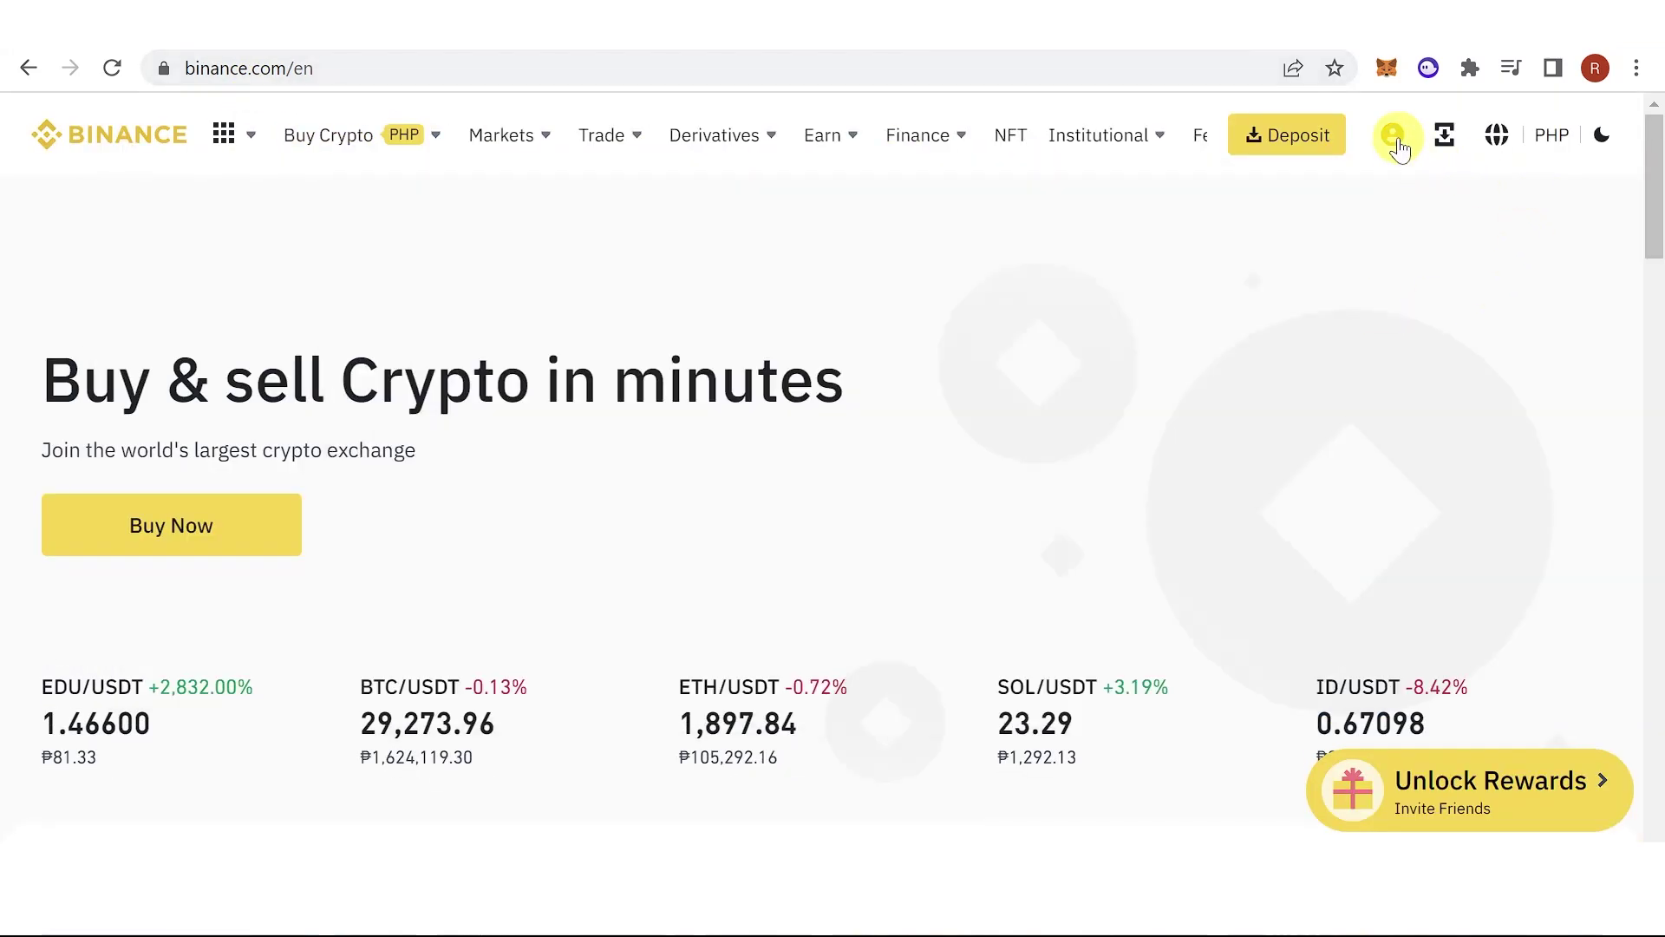
Go to the Binance Wallet's Fiat and Spot page from the account menu.
left_click(1387, 136)
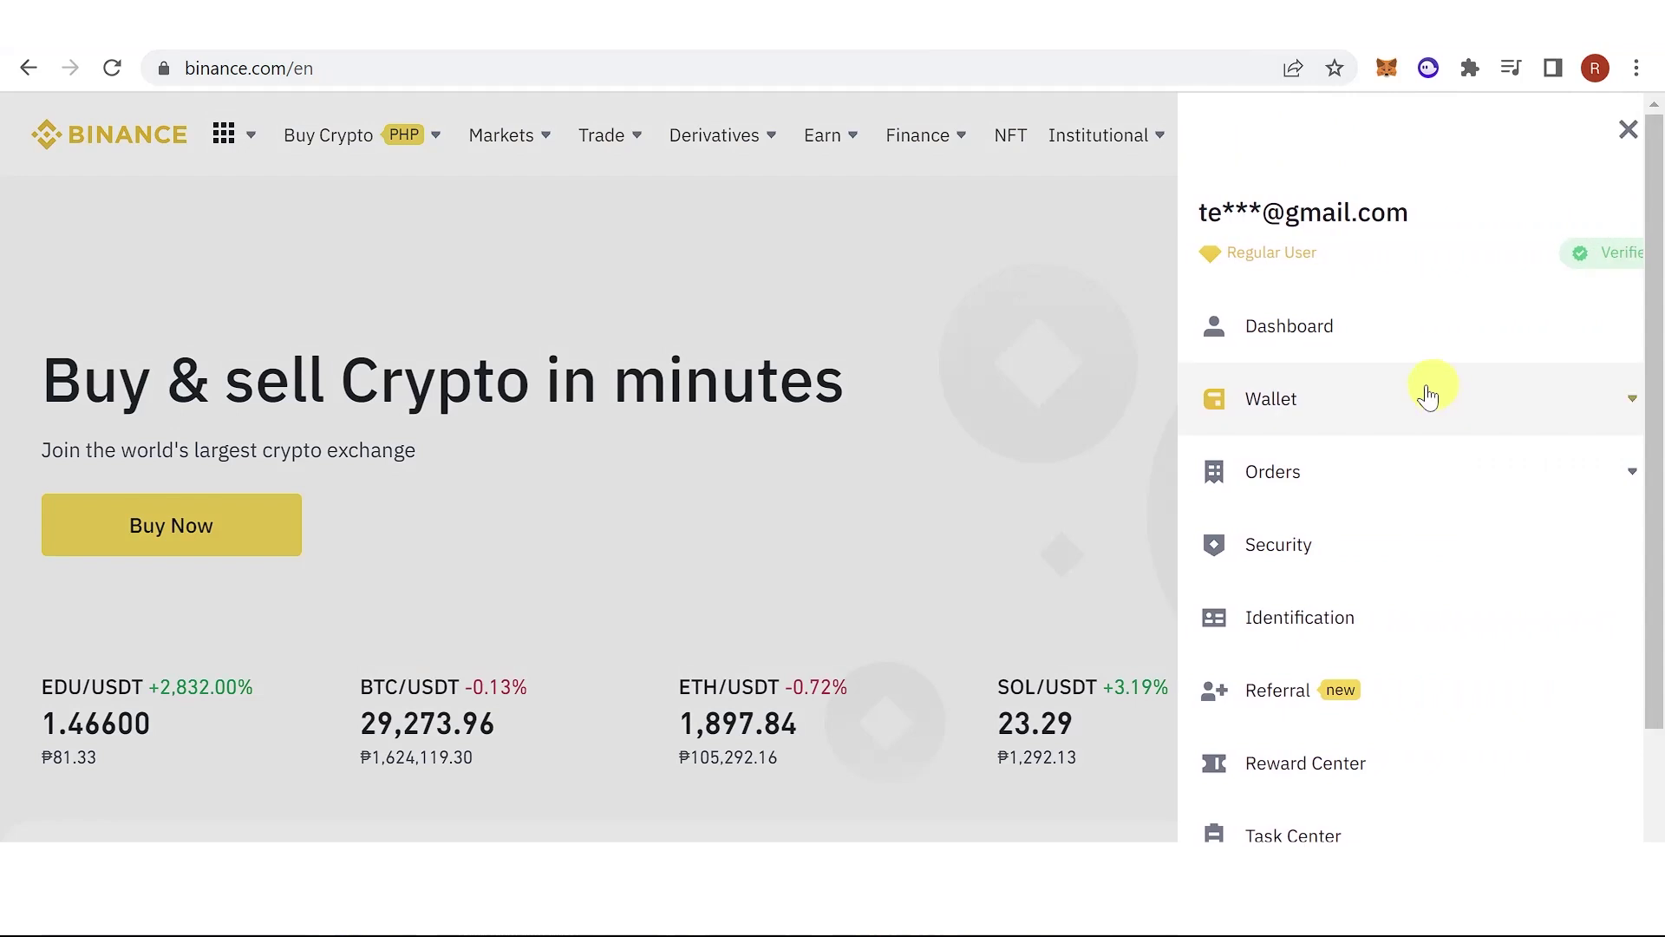
left_click(1292, 399)
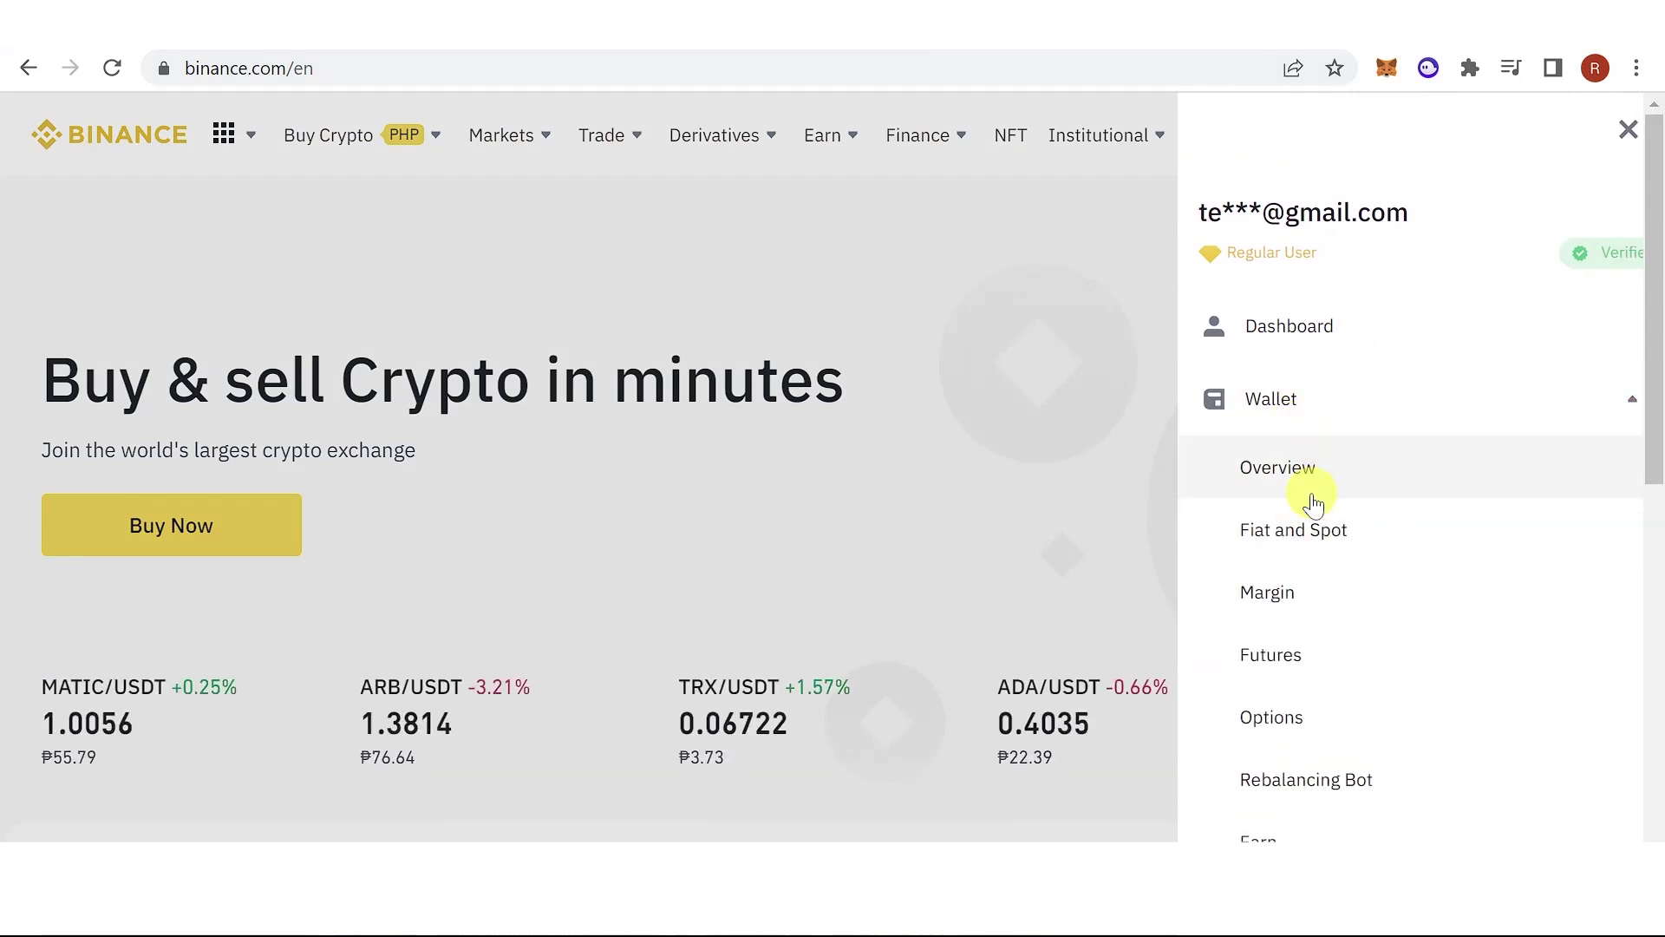
left_click(1305, 525)
Filter the coin list by 'usd' and start a USDT withdrawal.
left_click(508, 659)
type("us")
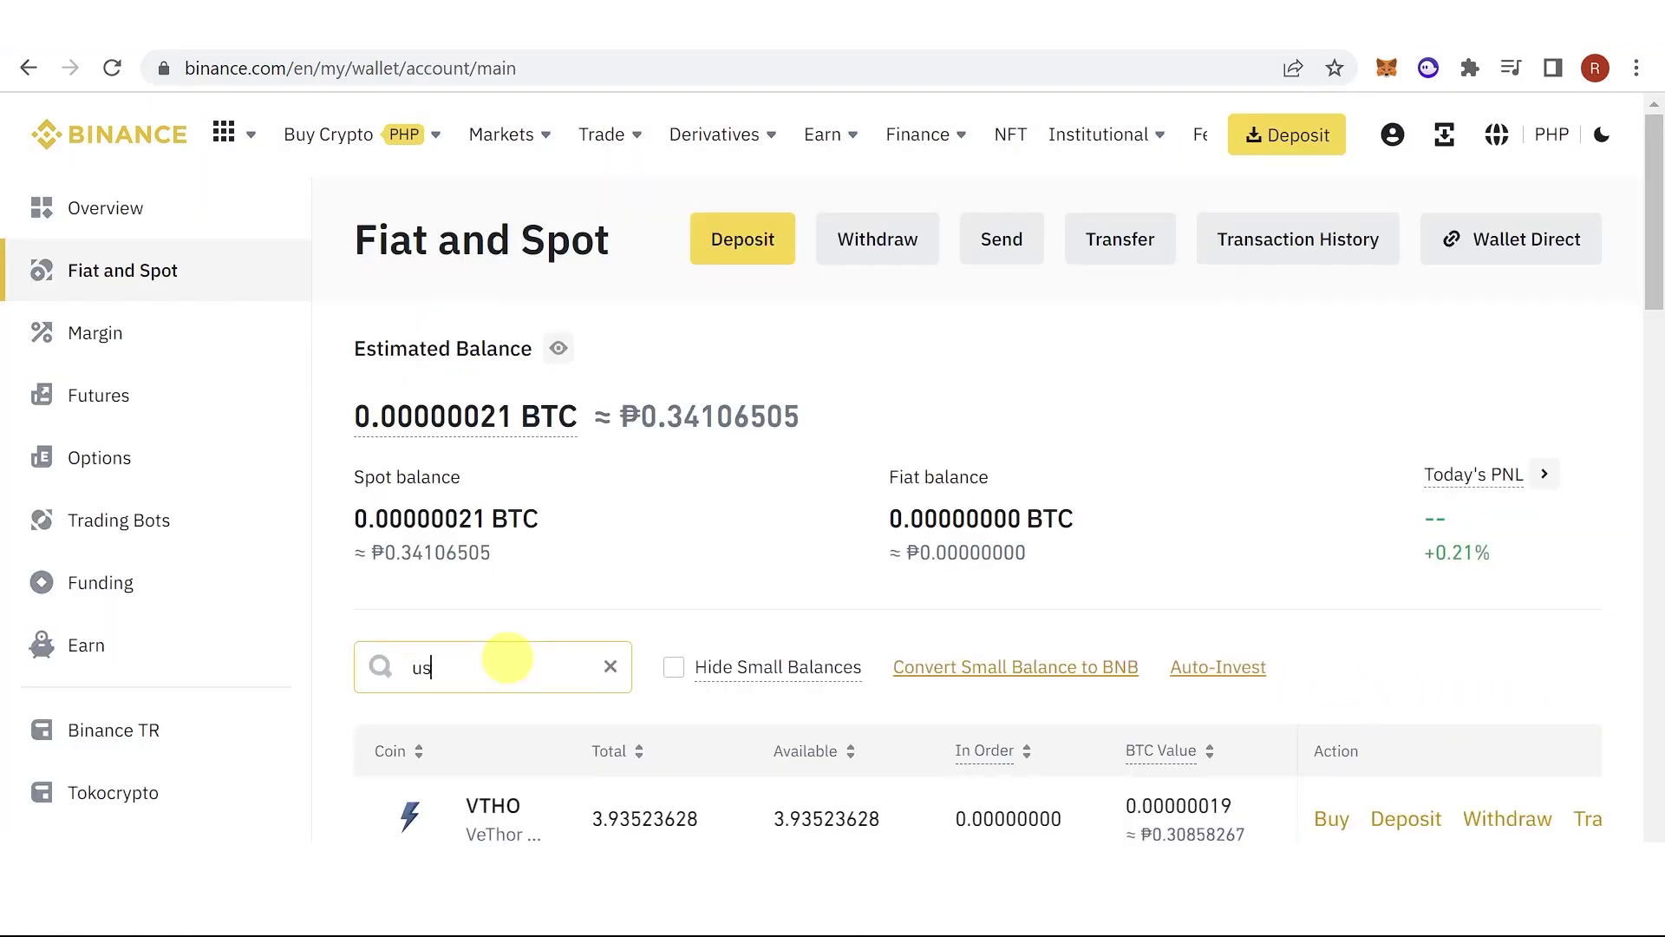
type("d")
scroll(1084, 607, "down", 3)
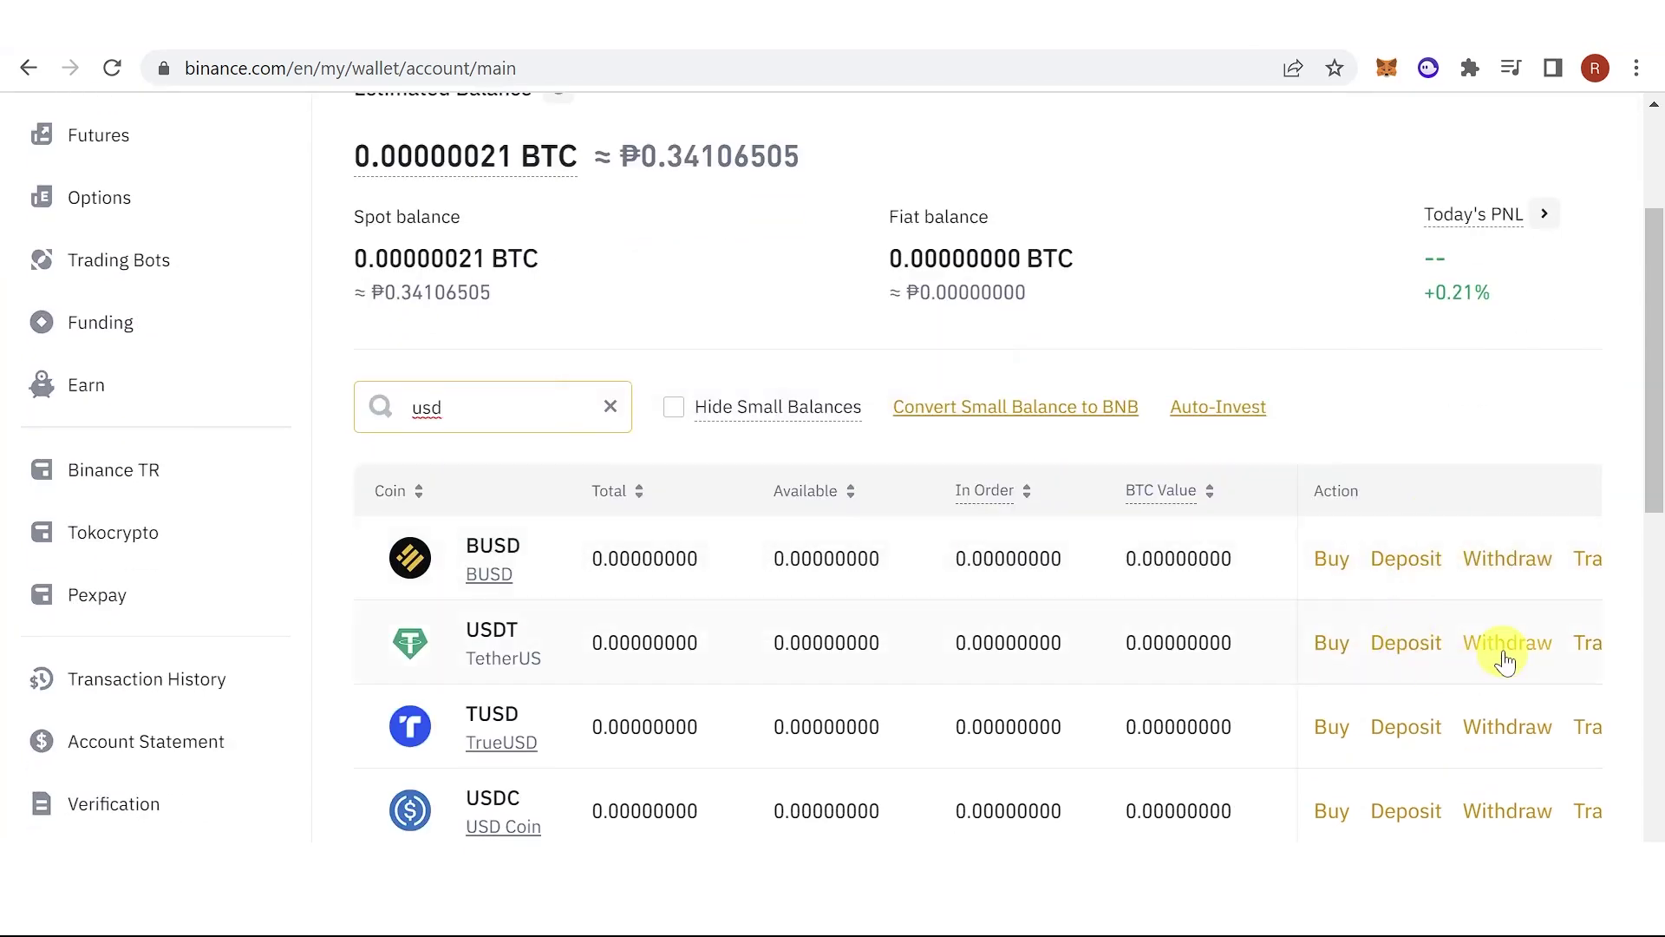
left_click(1503, 662)
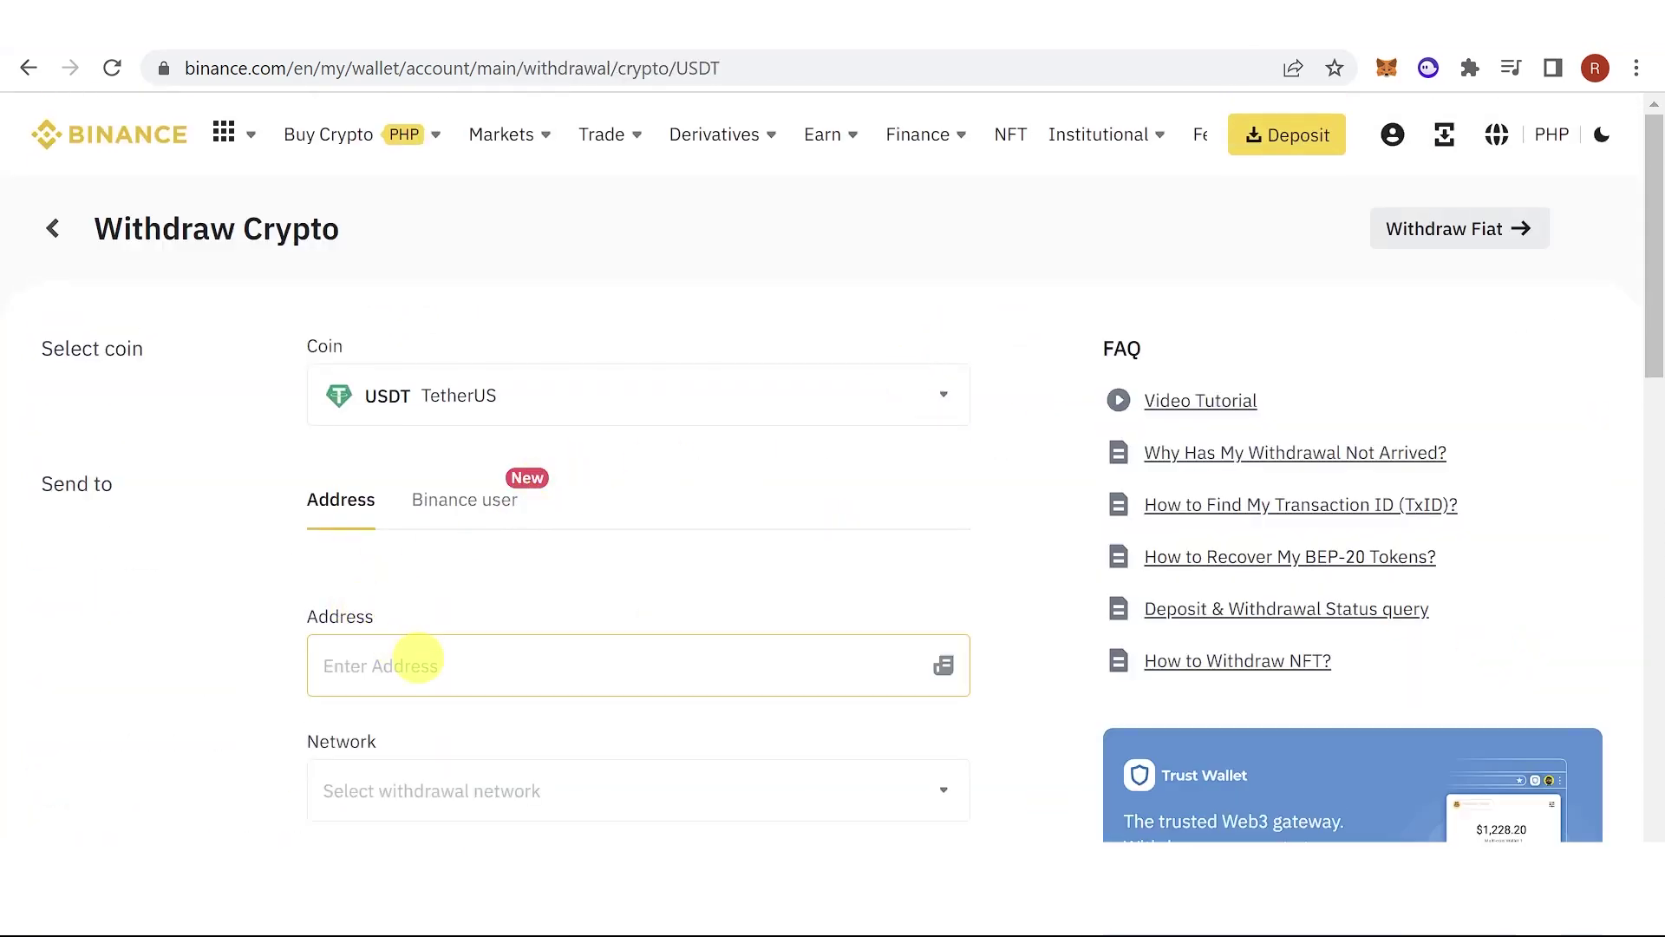
Paste the Bybit deposit address and select the TRX Tron (TRC20) network.
left_click(417, 665)
type("TB6ZCn2fuCosAug6JKR8QLqN7ifYfAmDN6")
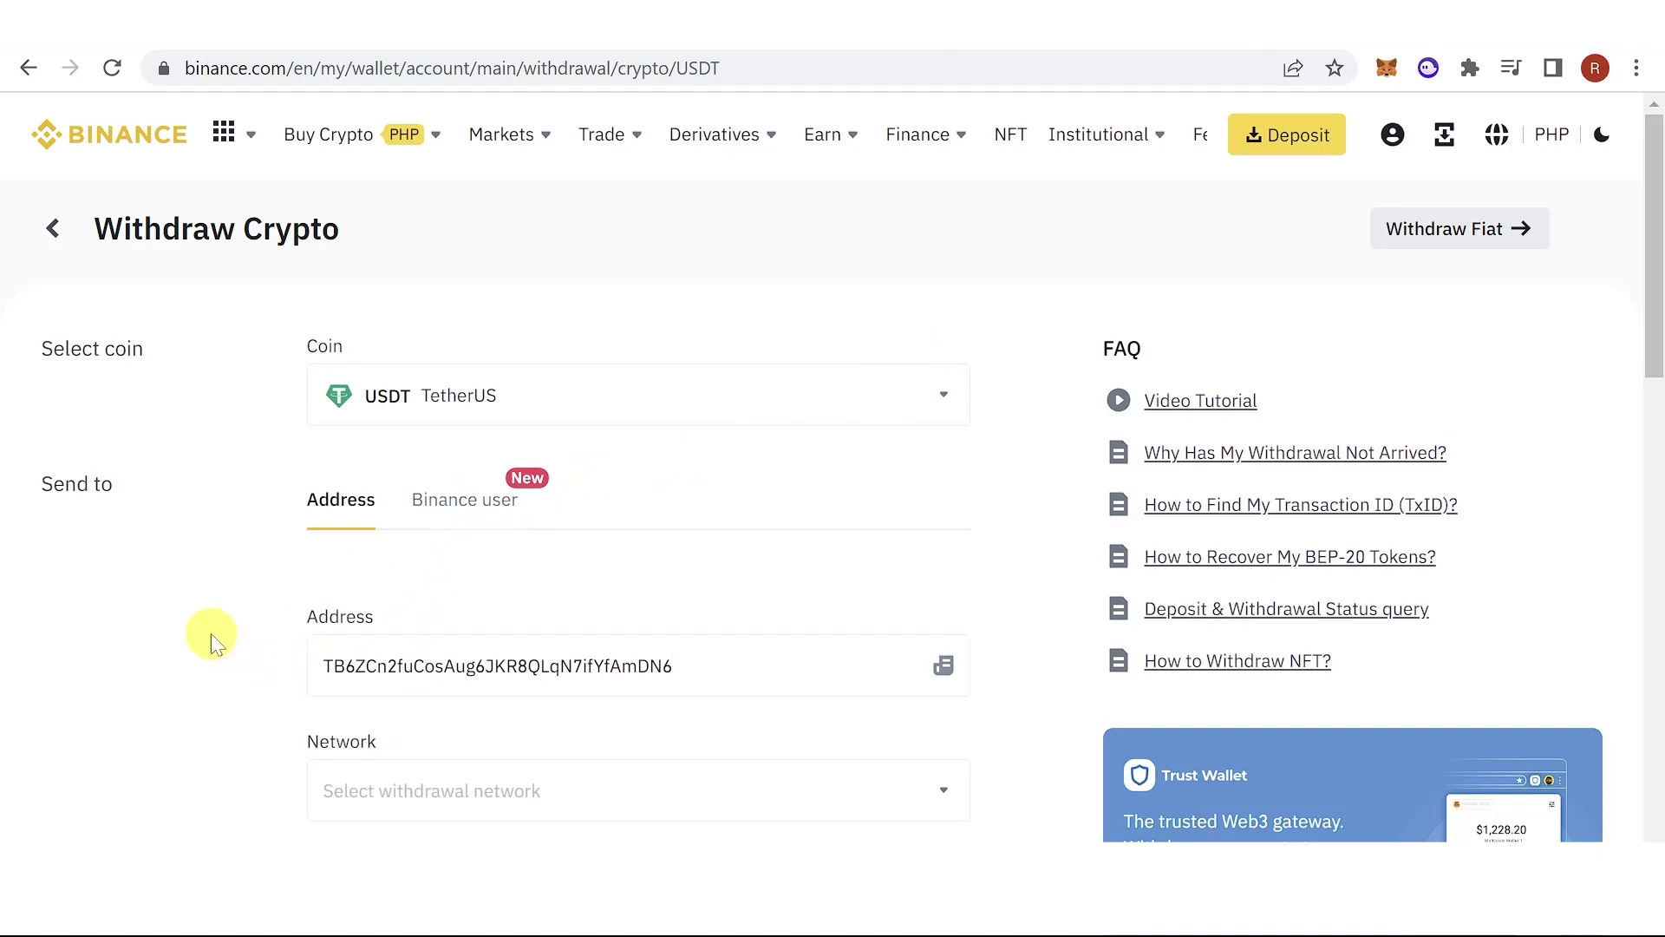
scroll(217, 643, "down", 3)
left_click(460, 534)
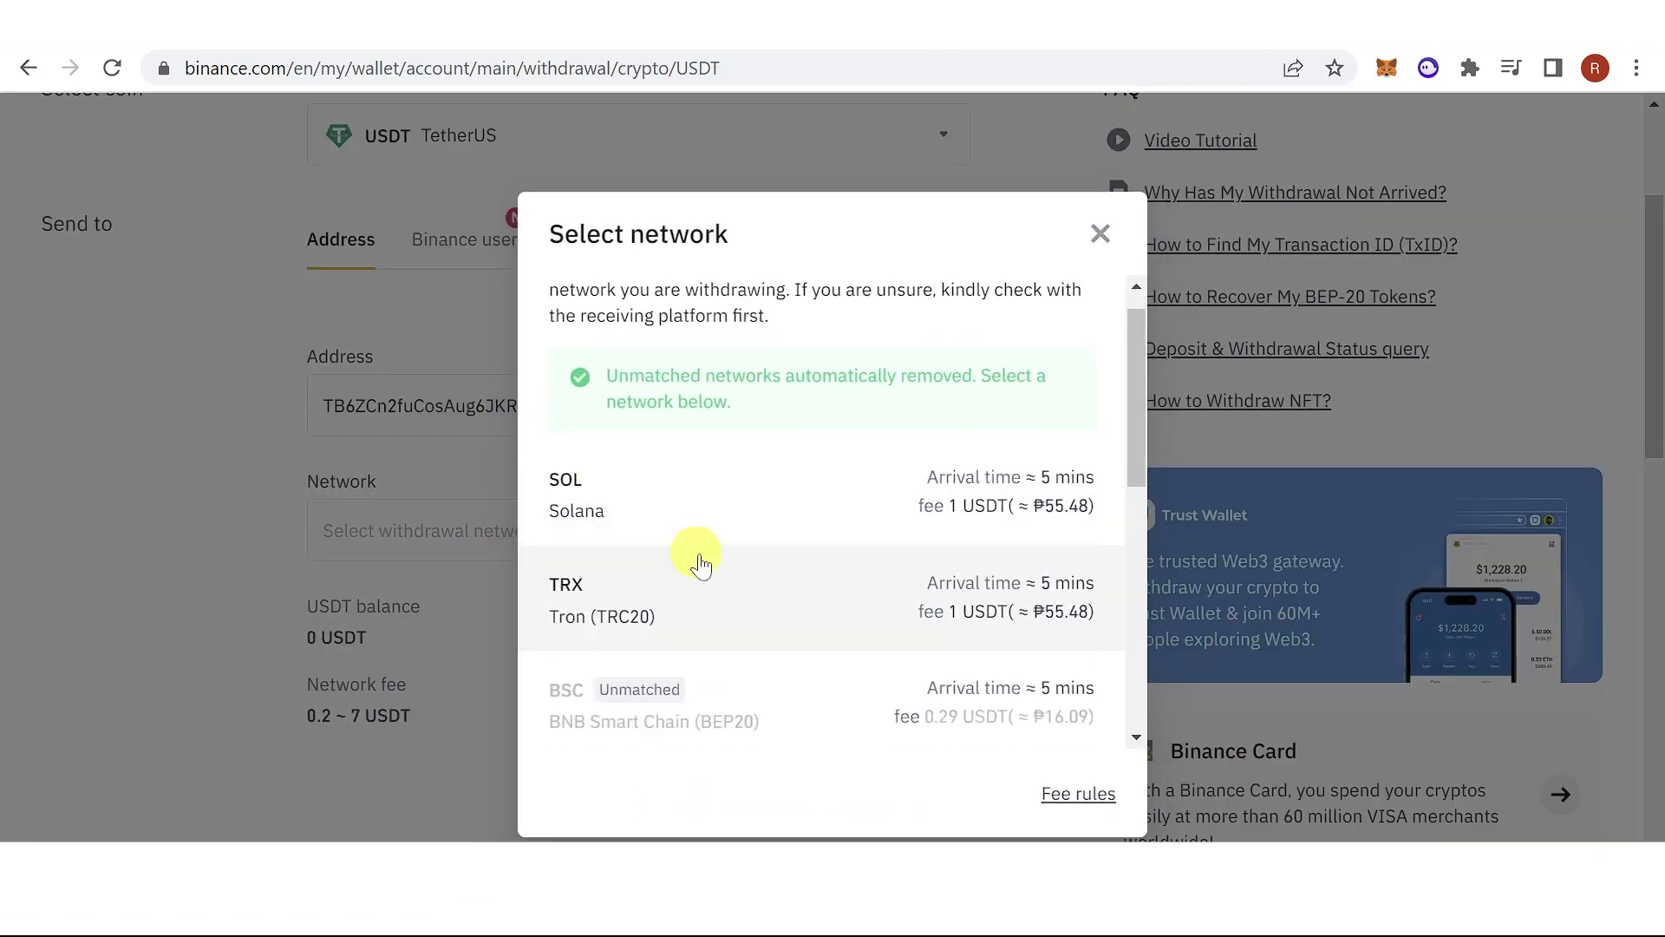
scroll(695, 558, "down", 3)
left_click(664, 407)
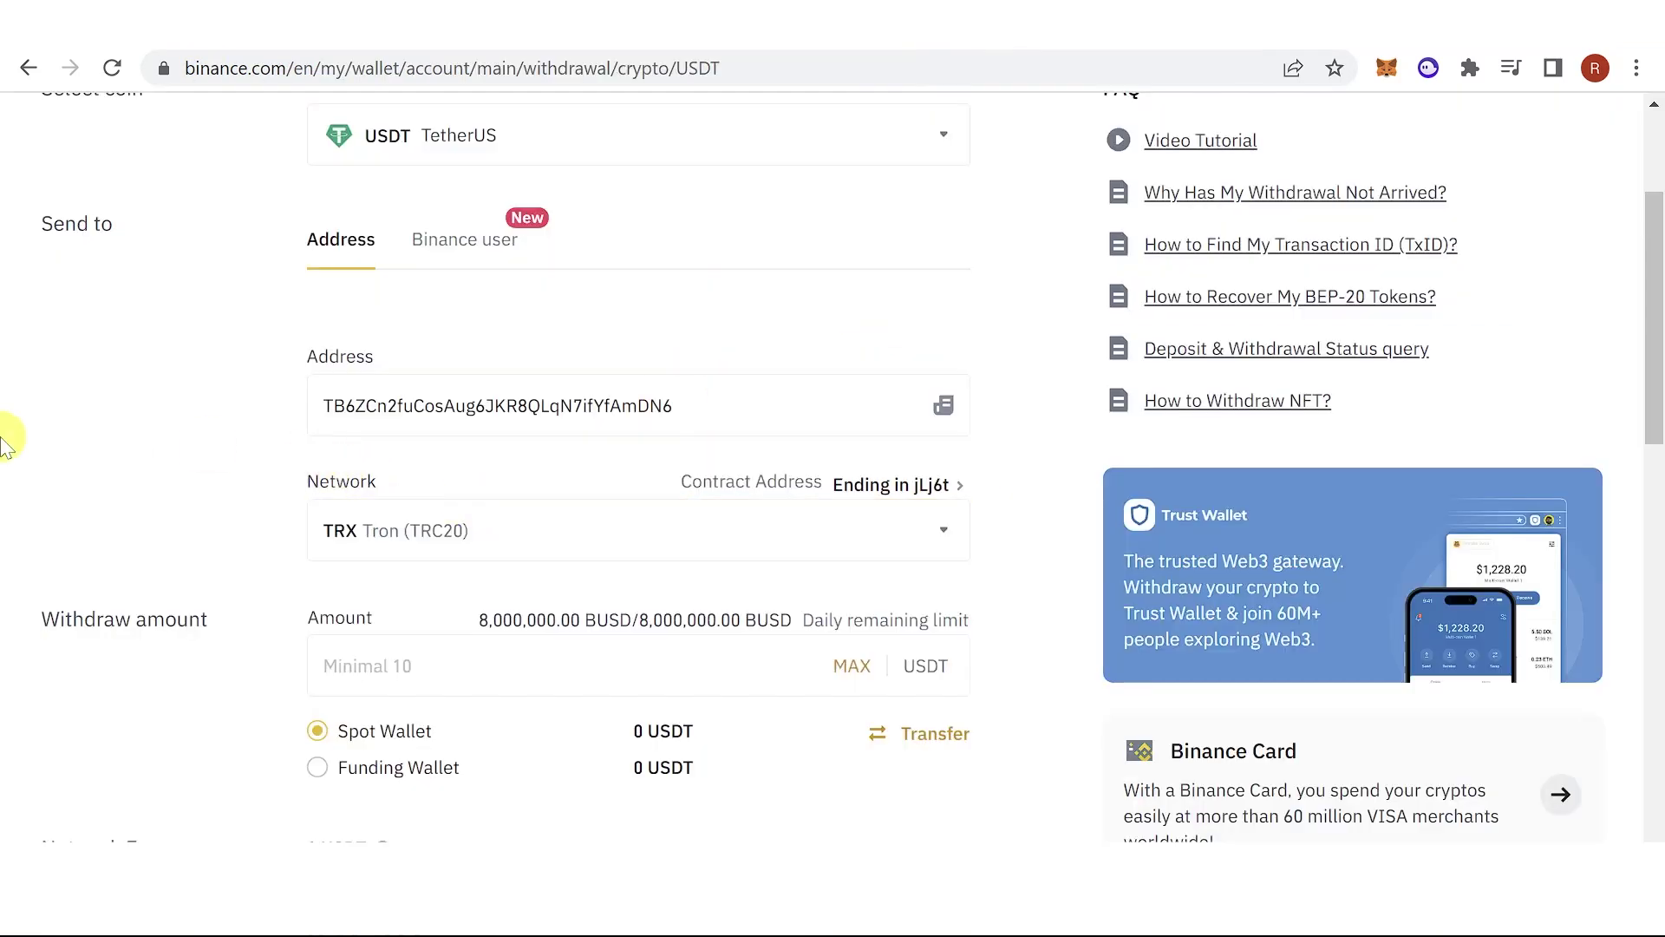
Enter 11 as the USDT withdrawal amount.
scroll(259, 472, "down", 3)
left_click(438, 415)
left_click(186, 453)
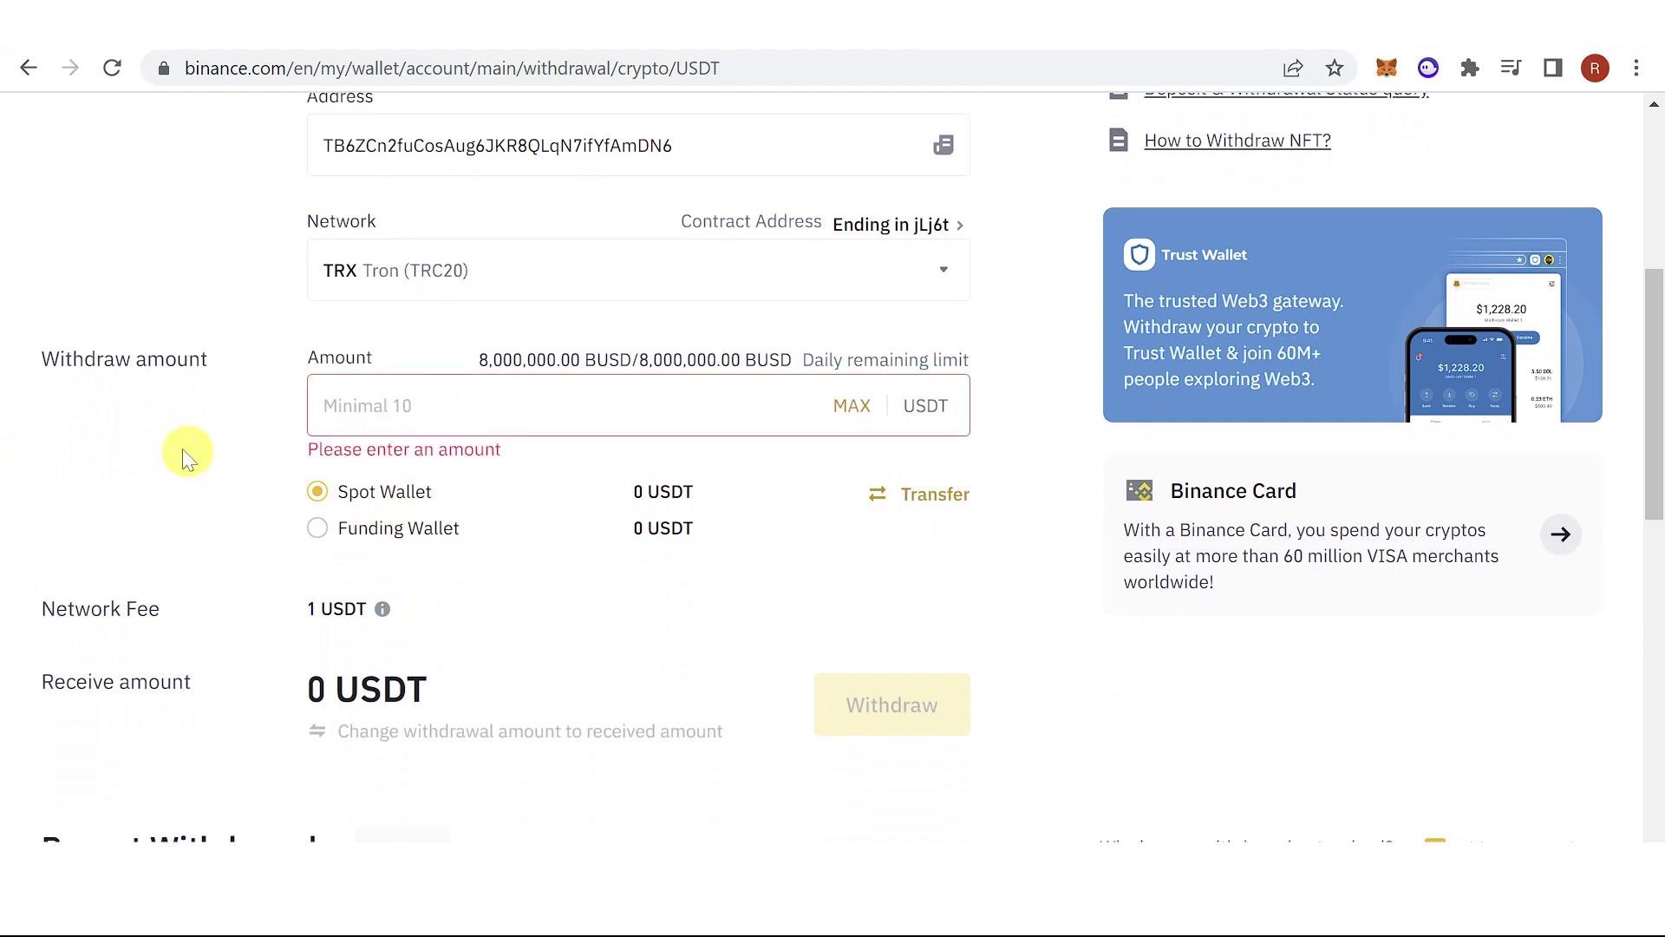
left_click(358, 424)
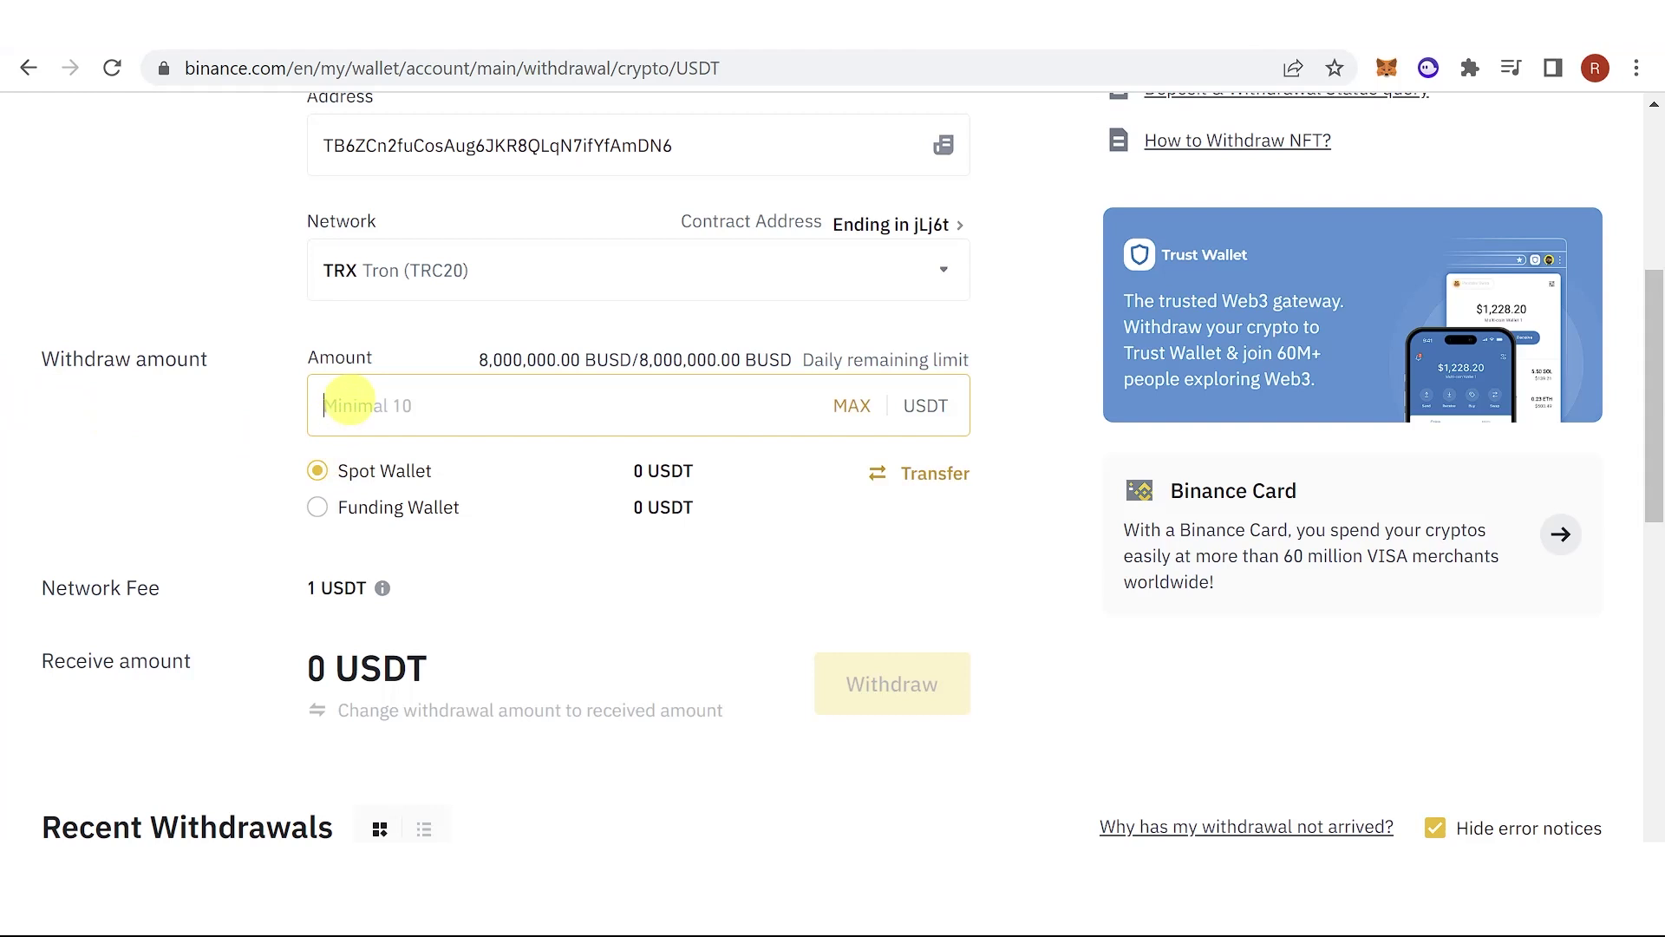
type("11")
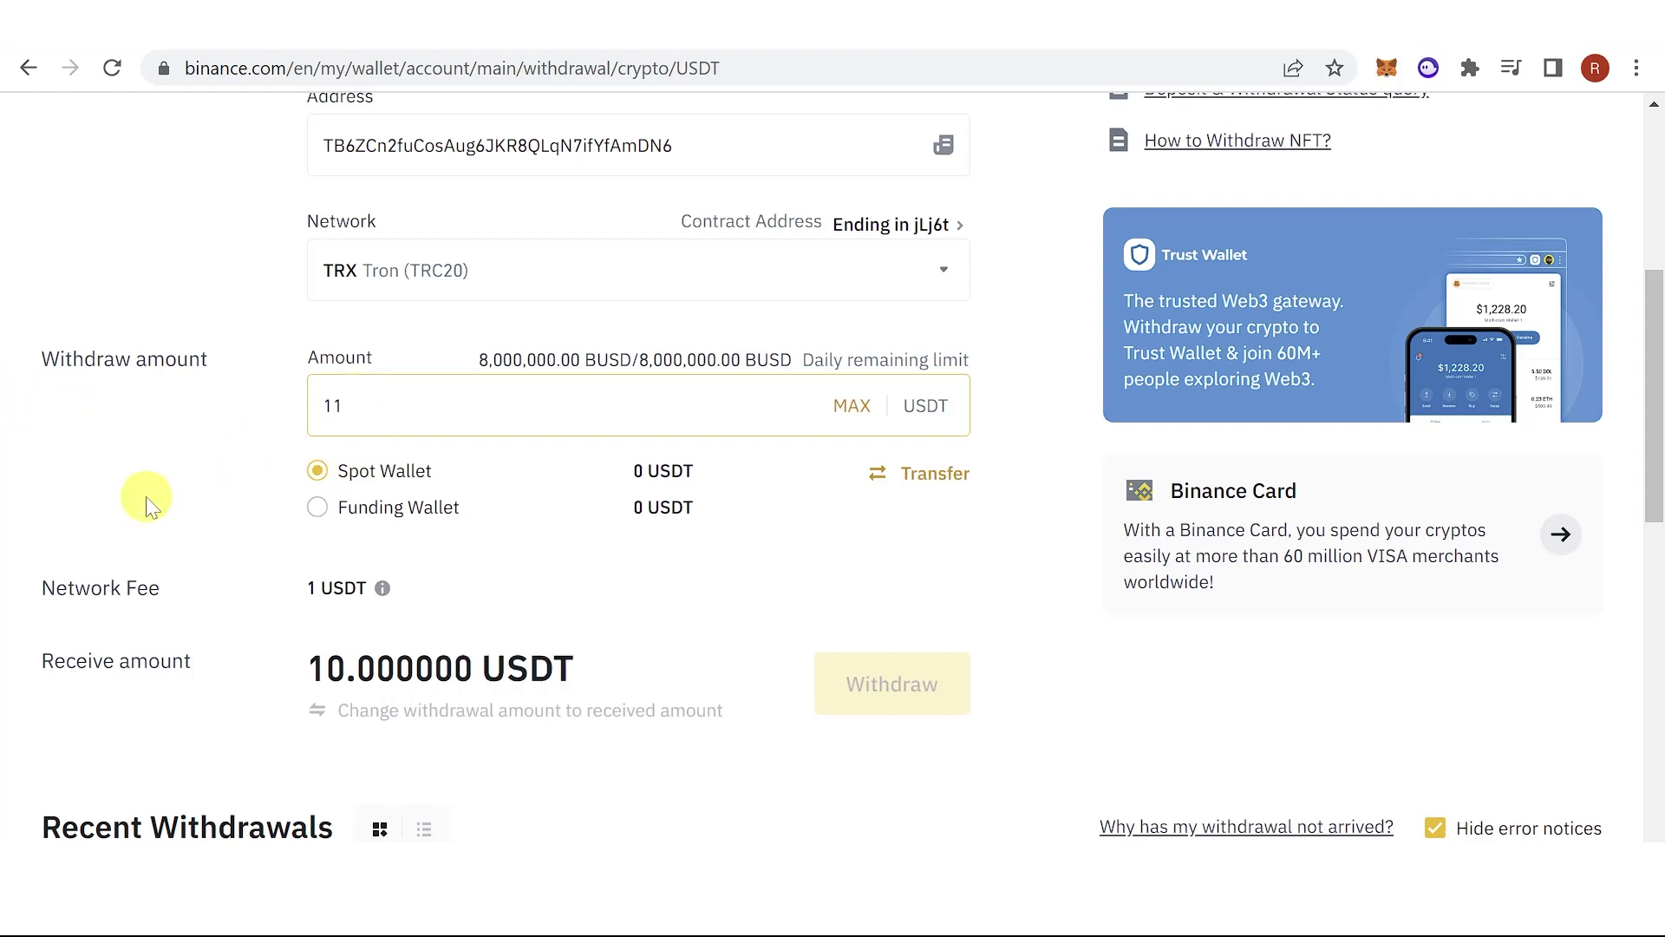
left_click(142, 496)
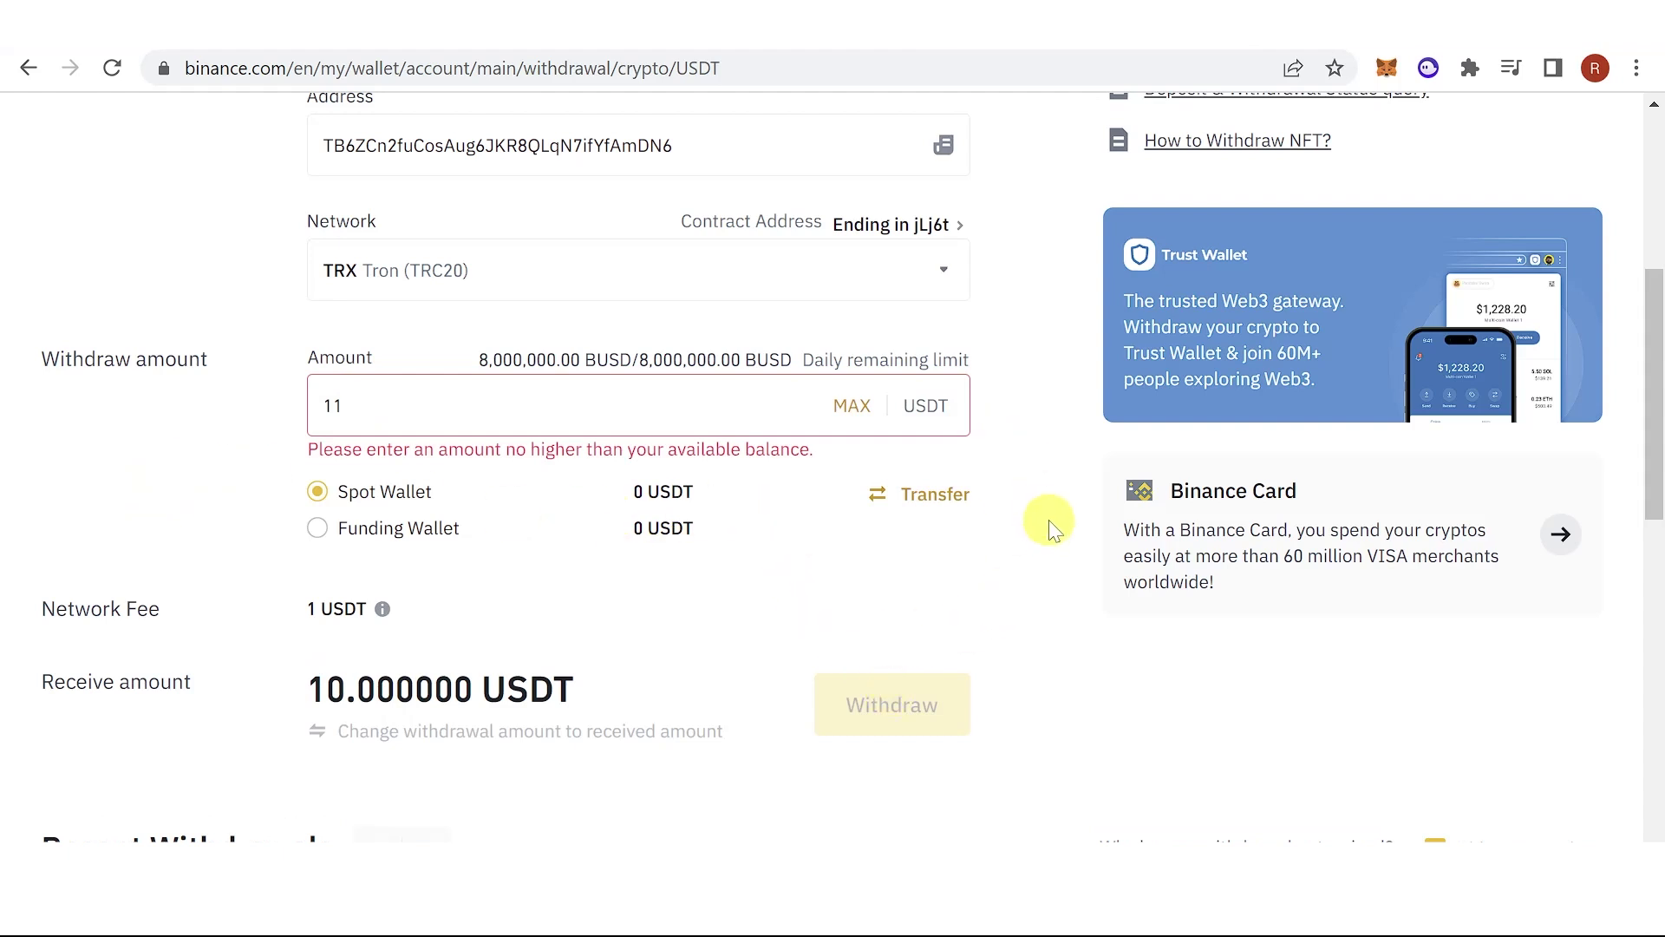
scroll(1067, 445, "up", 3)
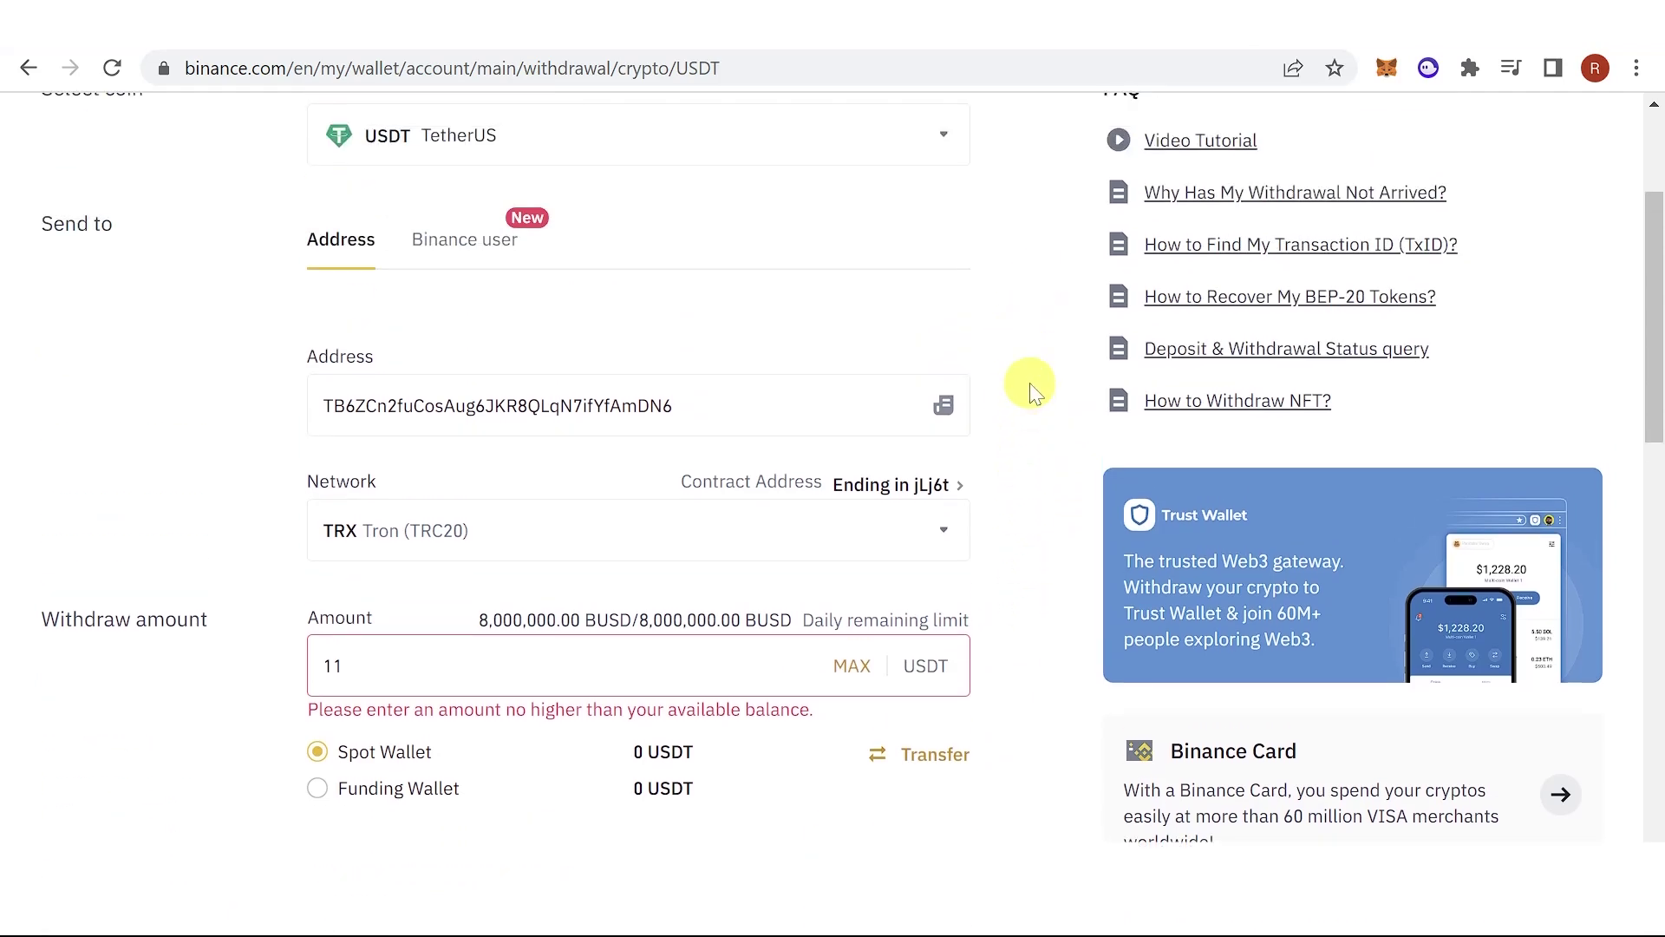
scroll(1032, 382, "down", 5)
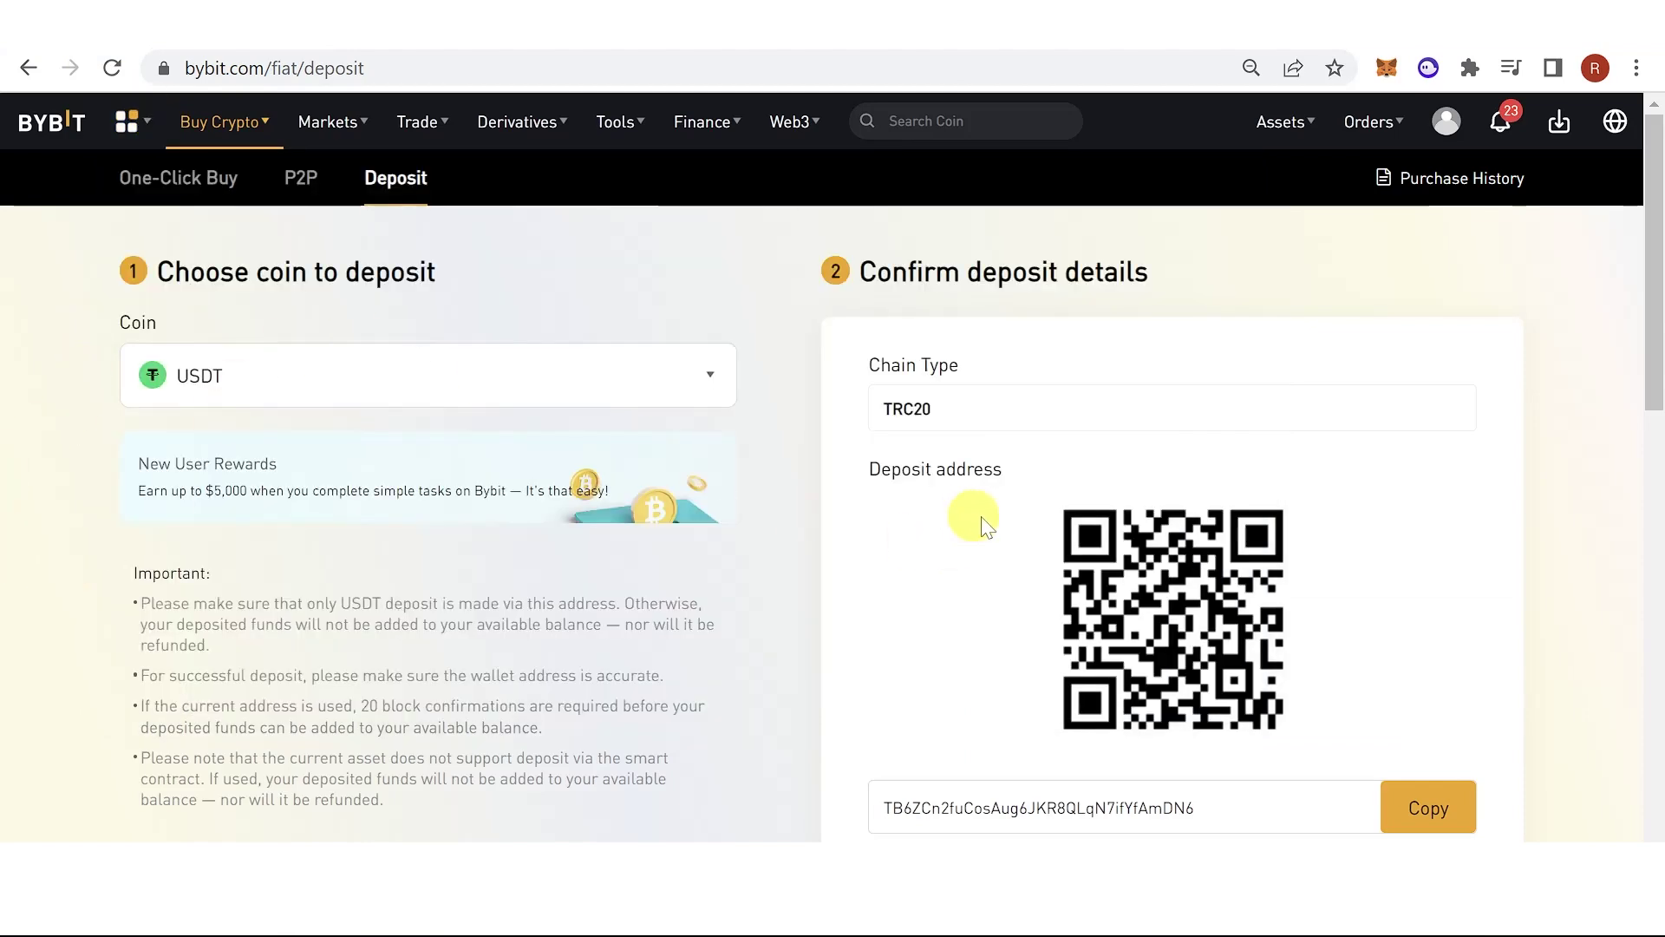
scroll(737, 425, "down", 3)
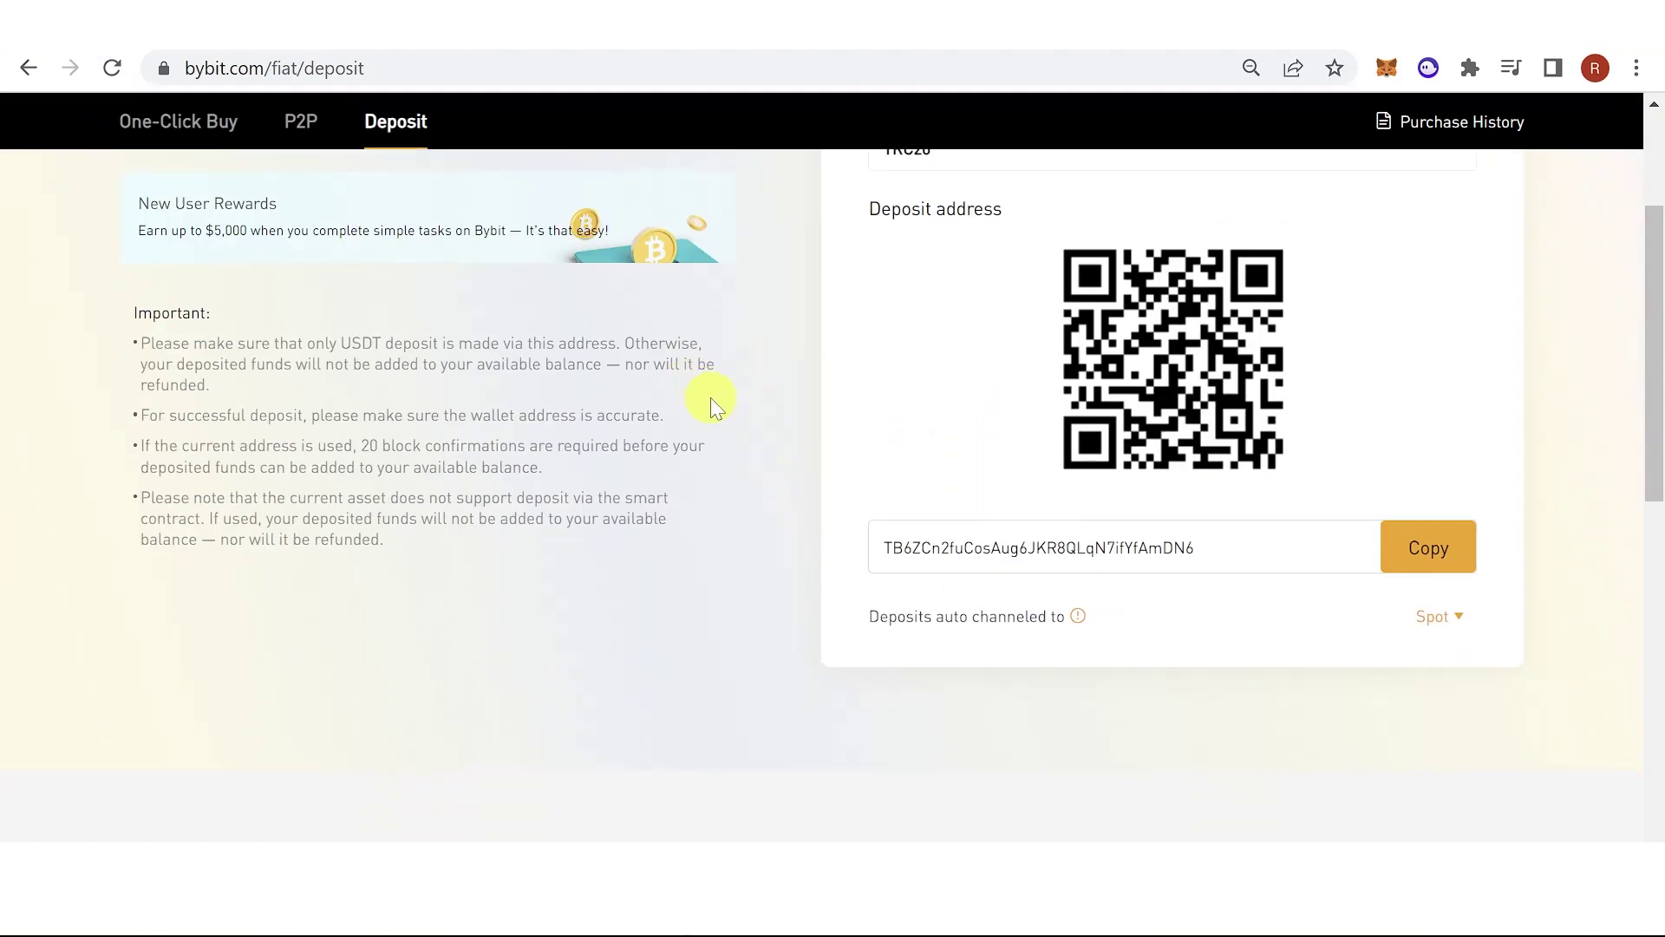
scroll(711, 397, "up", 3)
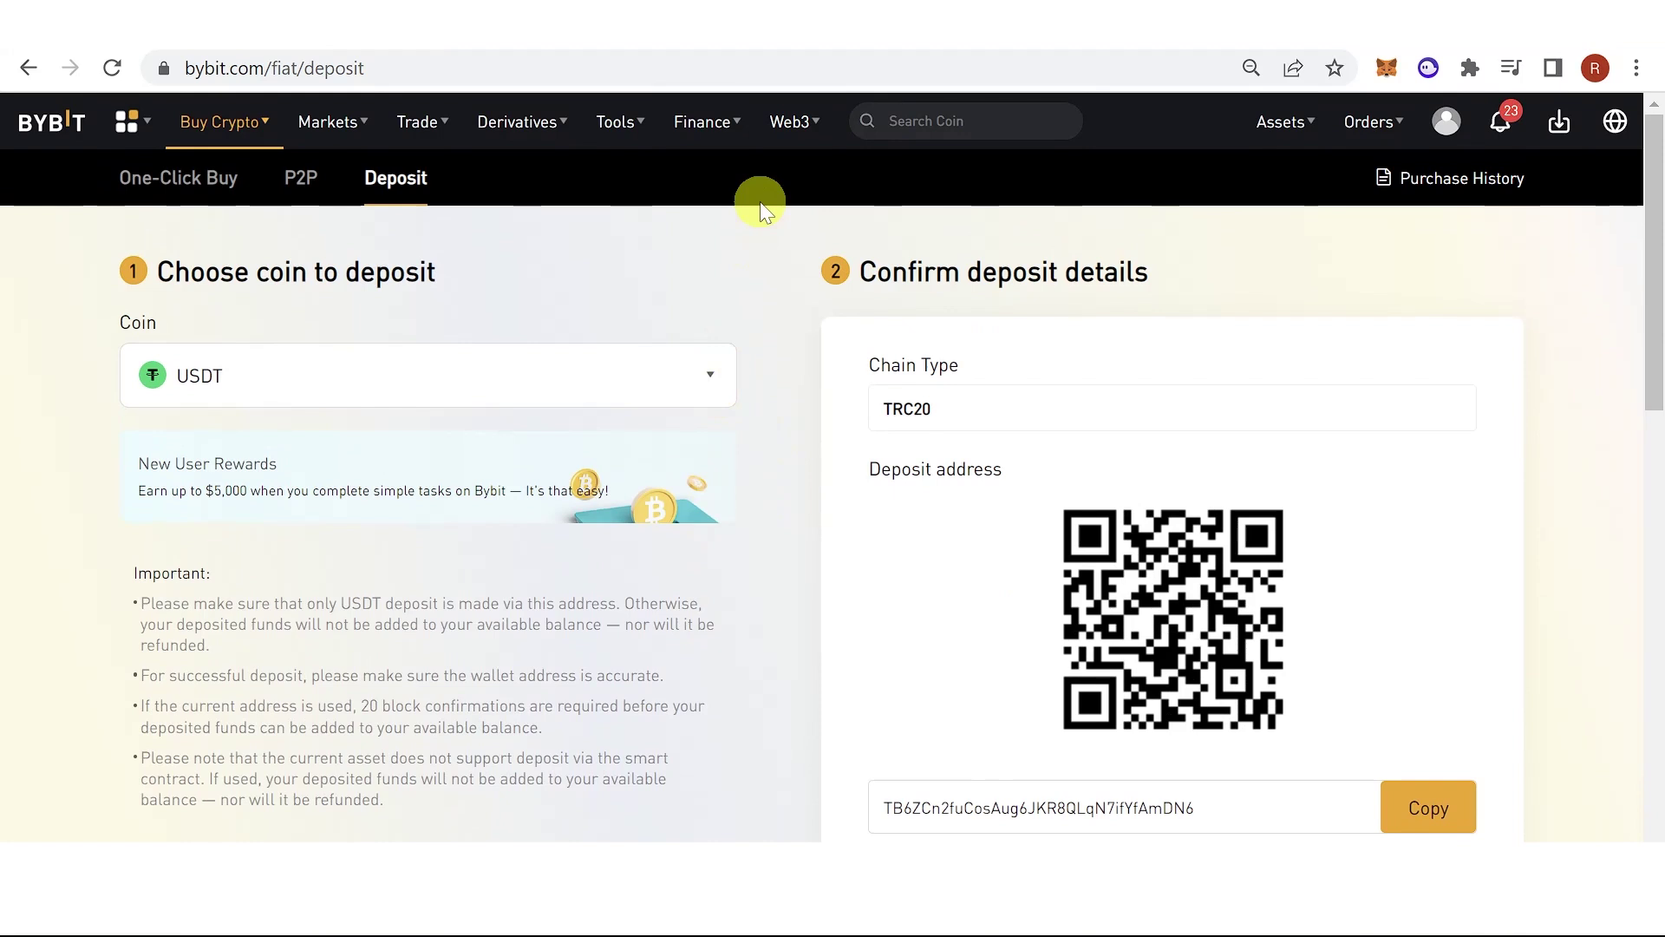